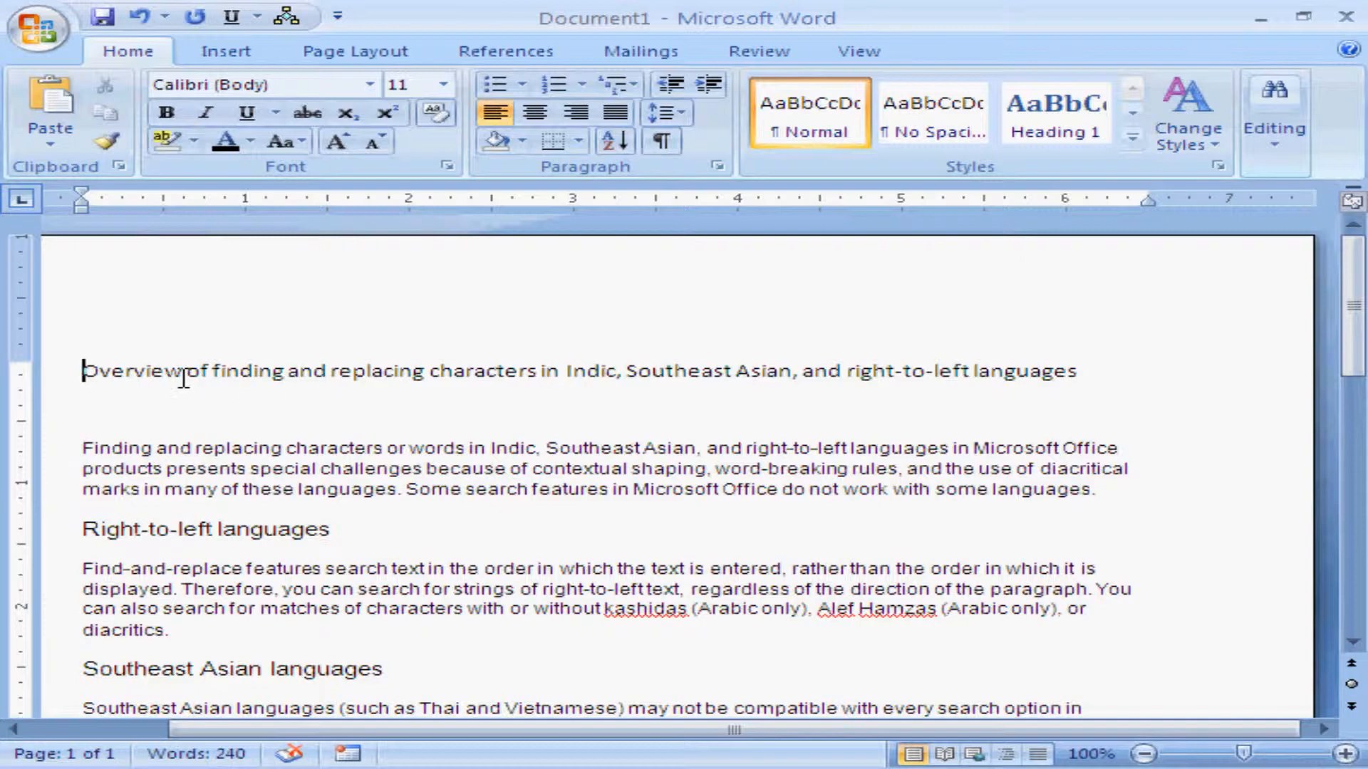
- Add the document title "Overview of finding and replacing characters…" to the table of contents as Level 1 text
{"action": "mouse_move", "coordinate": [1353, 334]}
{"action": "left_mouse_down"}
{"action": "mouse_move", "coordinate": [1363, 609]}
{"action": "mouse_move", "coordinate": [1361, 316]}
{"action": "left_mouse_up"}
{"action": "left_click_drag", "start_coordinate": [78, 374], "coordinate": [1075, 385]}
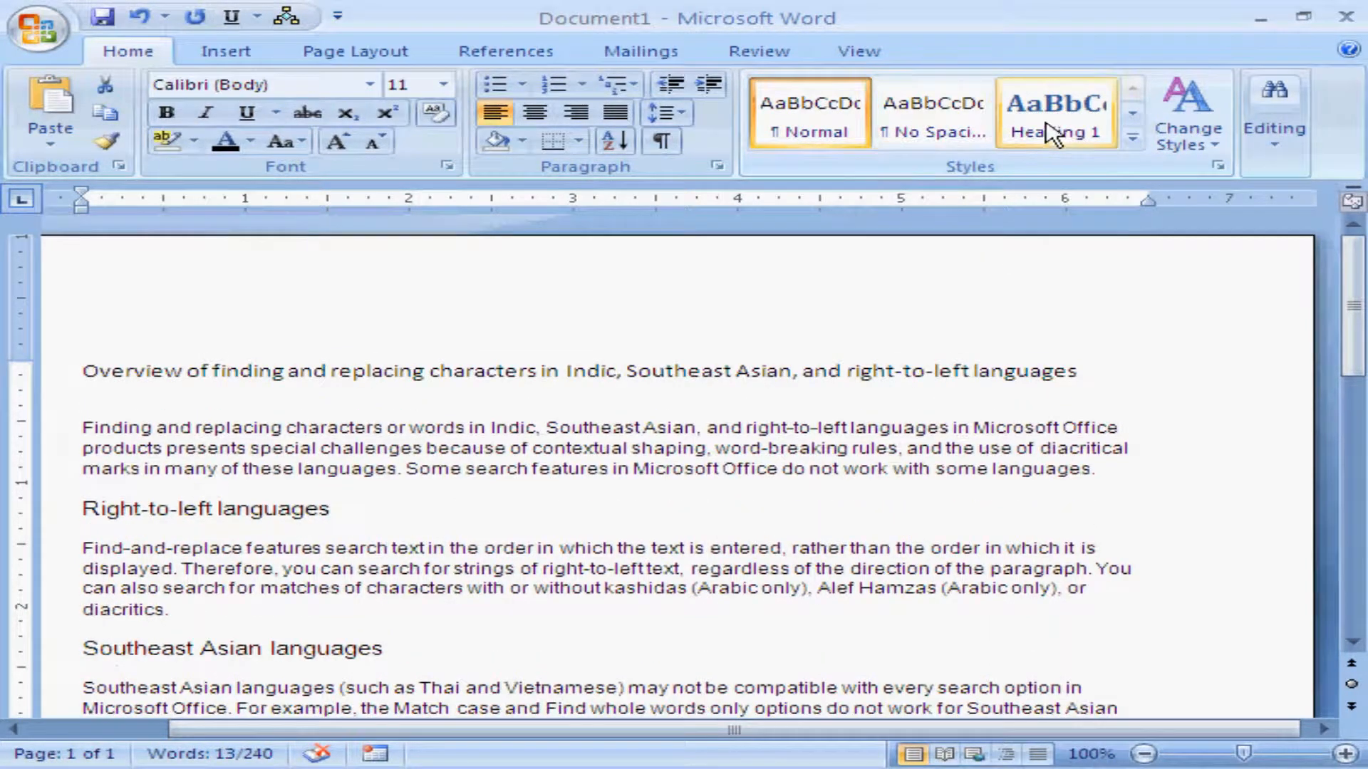
{"action": "left_click", "coordinate": [1132, 138]}
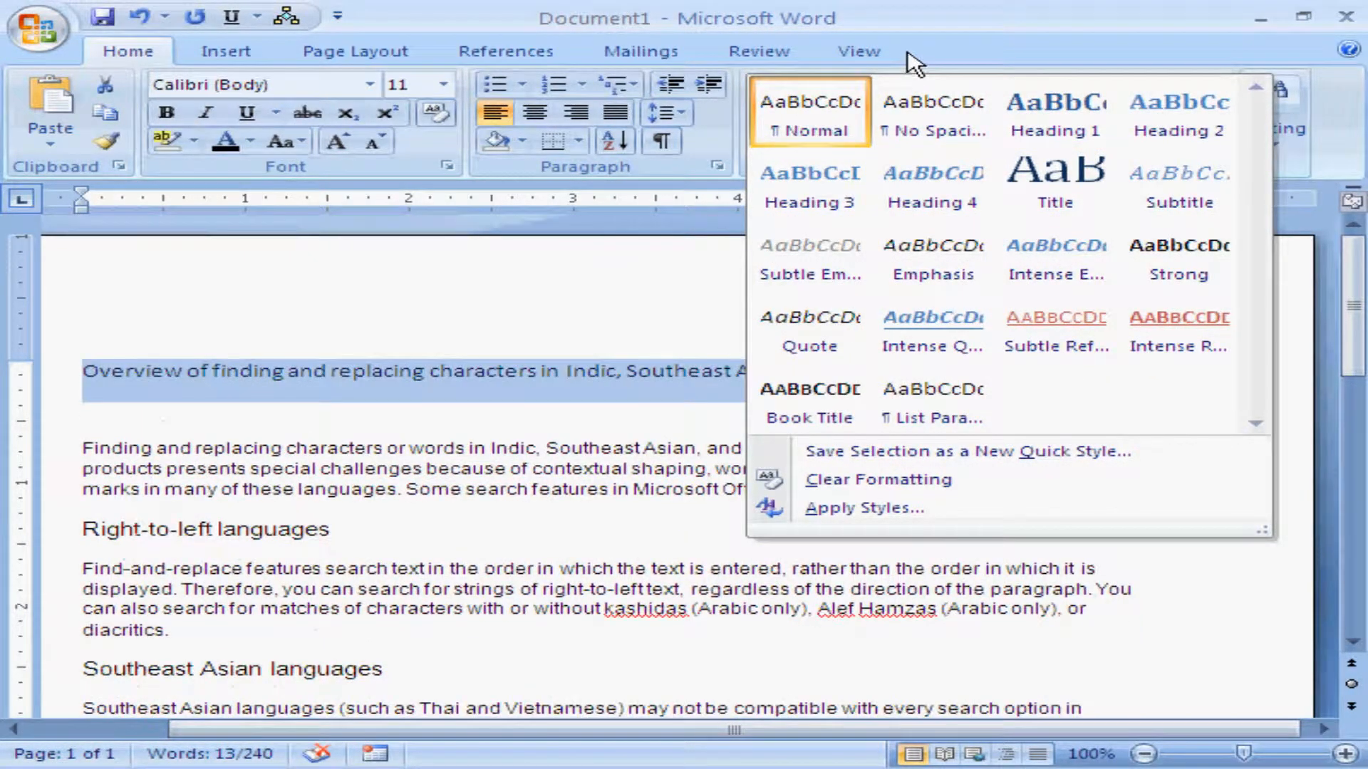
{"action": "left_click", "coordinate": [916, 64]}
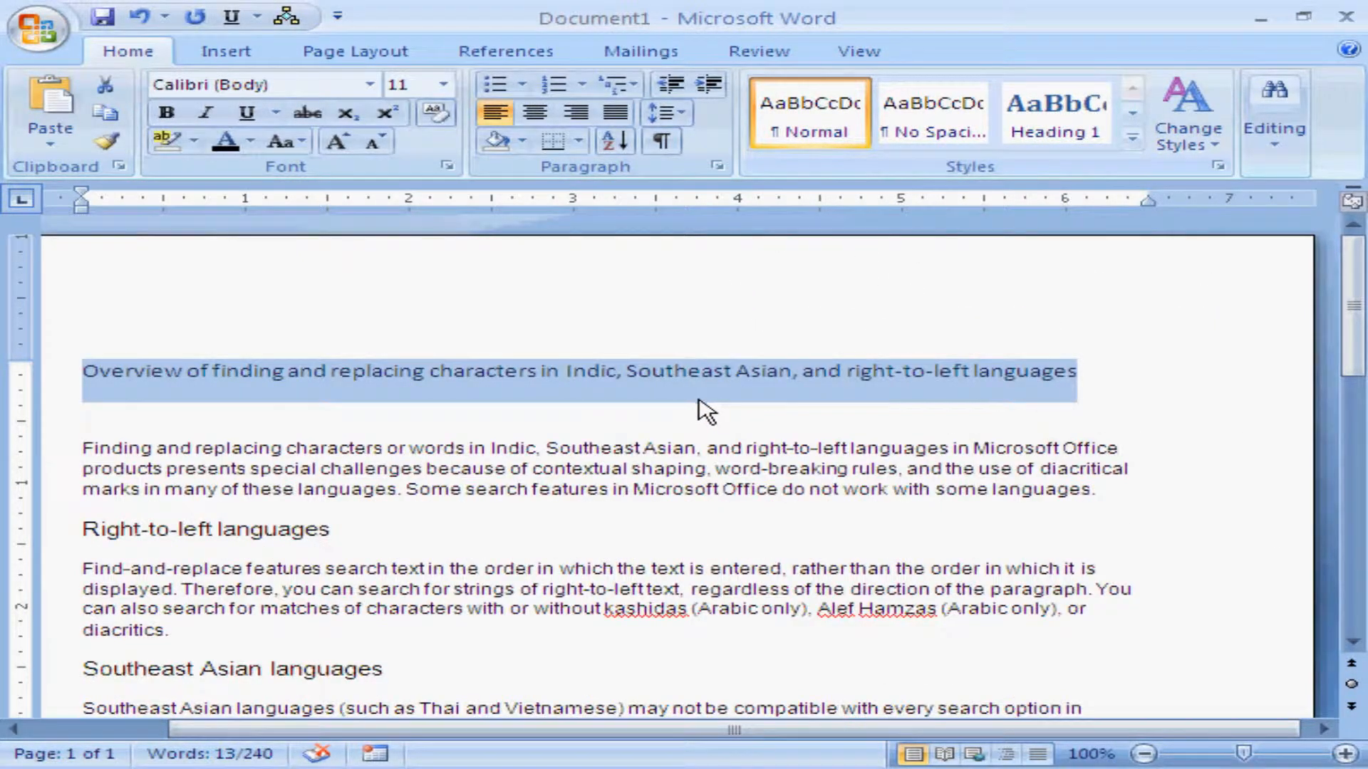
{"action": "left_click", "coordinate": [518, 60]}
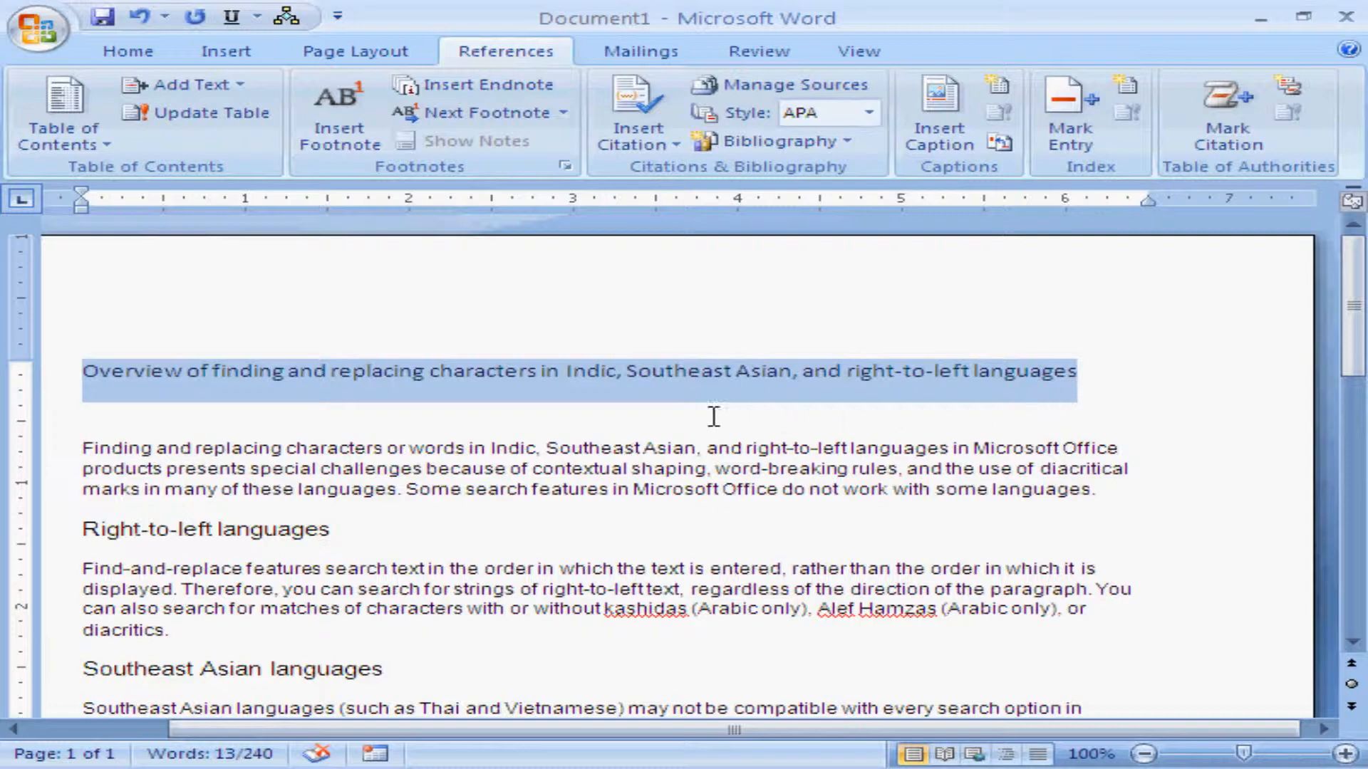
{"action": "left_click", "coordinate": [224, 87]}
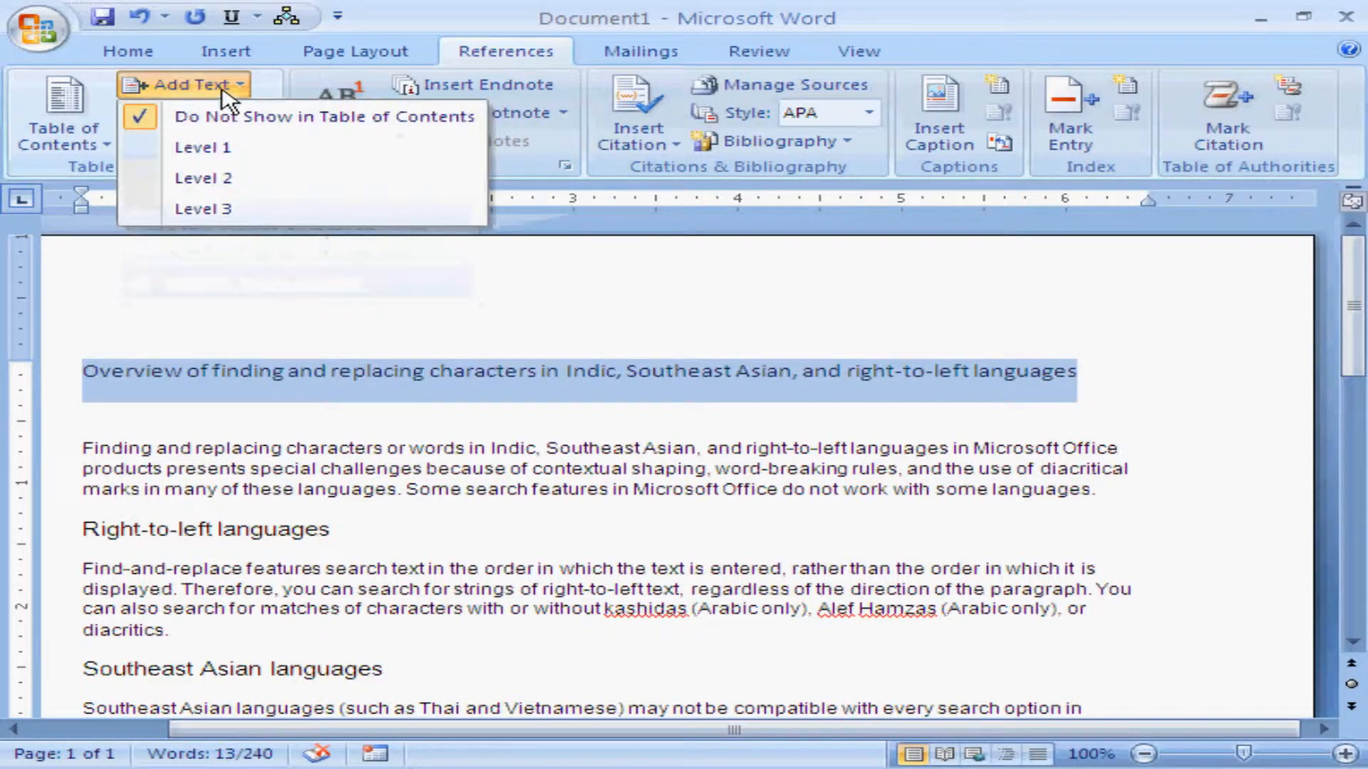
{"action": "left_click", "coordinate": [227, 150]}
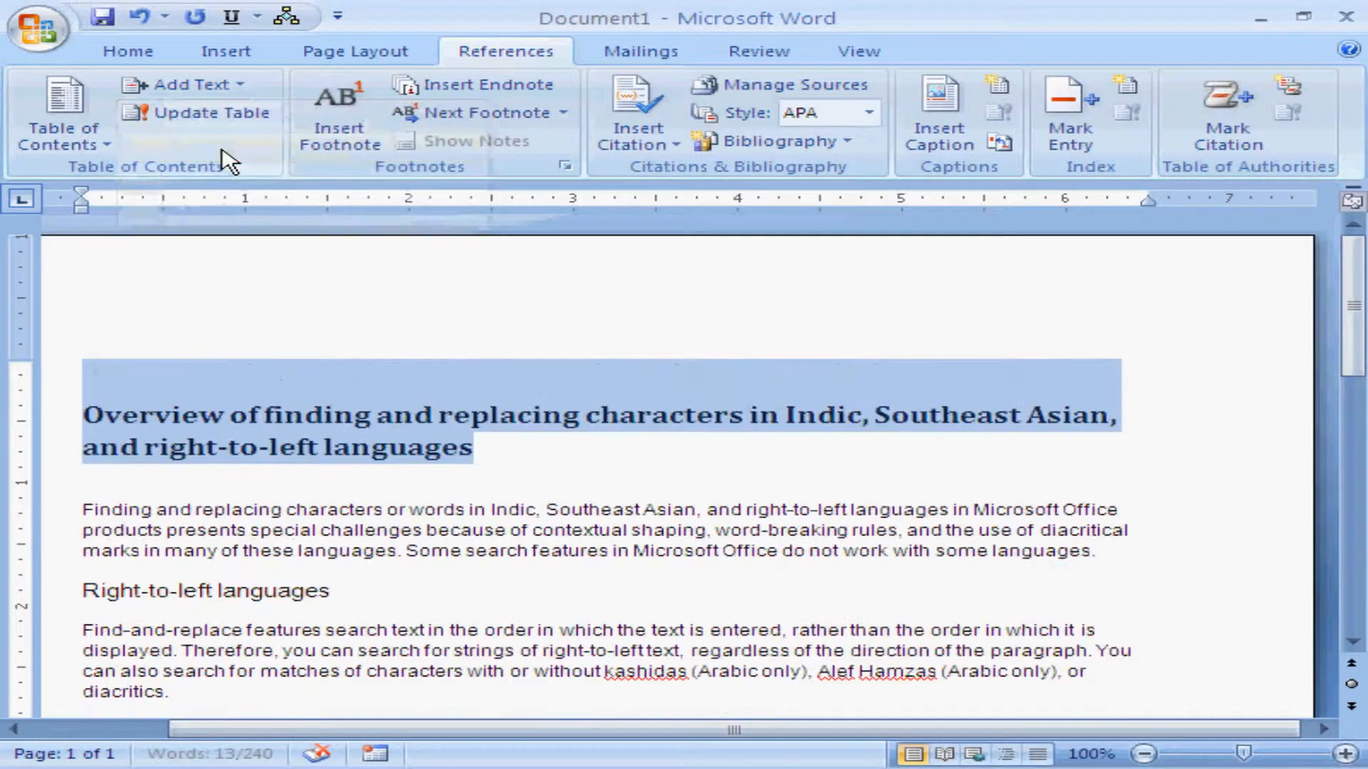
{"action": "left_click", "coordinate": [415, 512]}
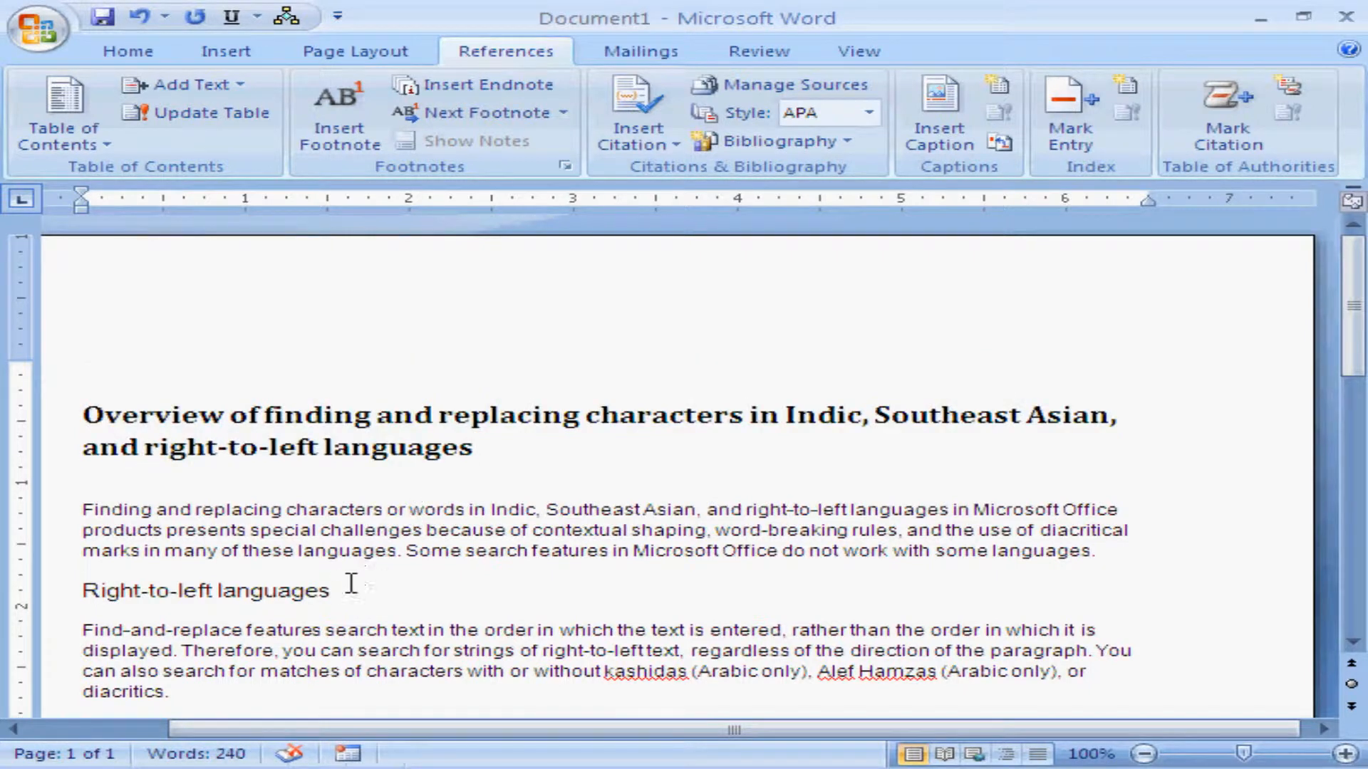
- Mark the "Right-to-left languages" heading as Level 2 text for the table of contents
{"action": "left_click_drag", "start_coordinate": [344, 597], "coordinate": [85, 590]}
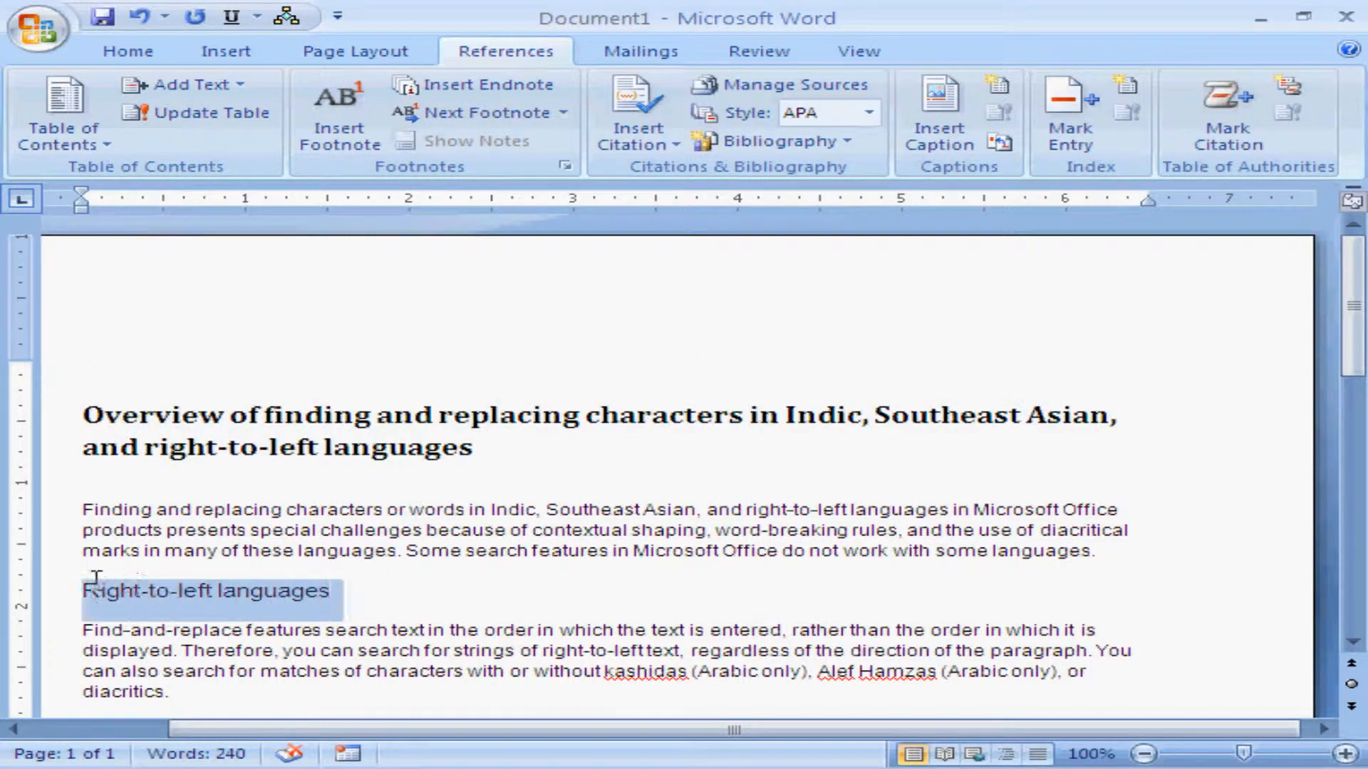
{"action": "left_click", "coordinate": [239, 85]}
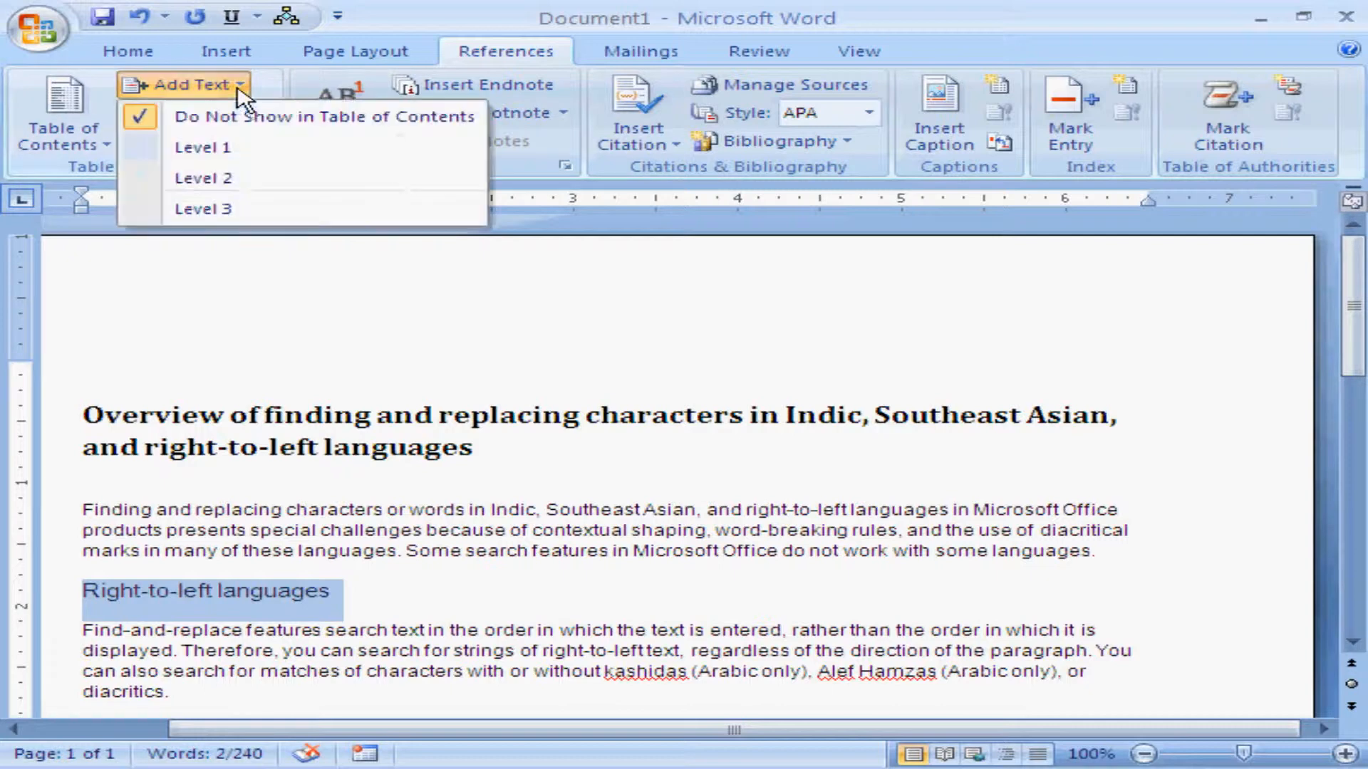
{"action": "left_click", "coordinate": [231, 182]}
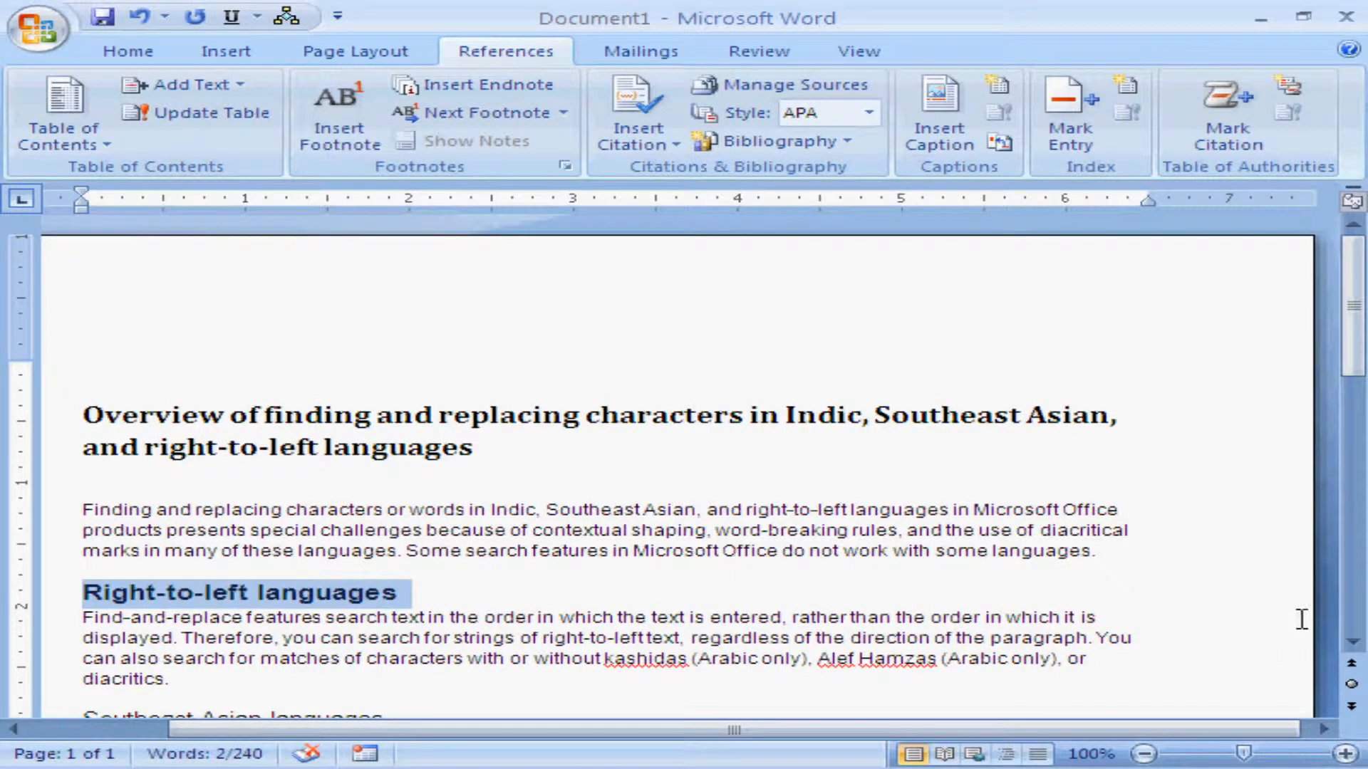
- Mark the "Southeast Asian languages" heading as Level 2 text for the table of contents
{"action": "left_click", "coordinate": [1353, 642]}
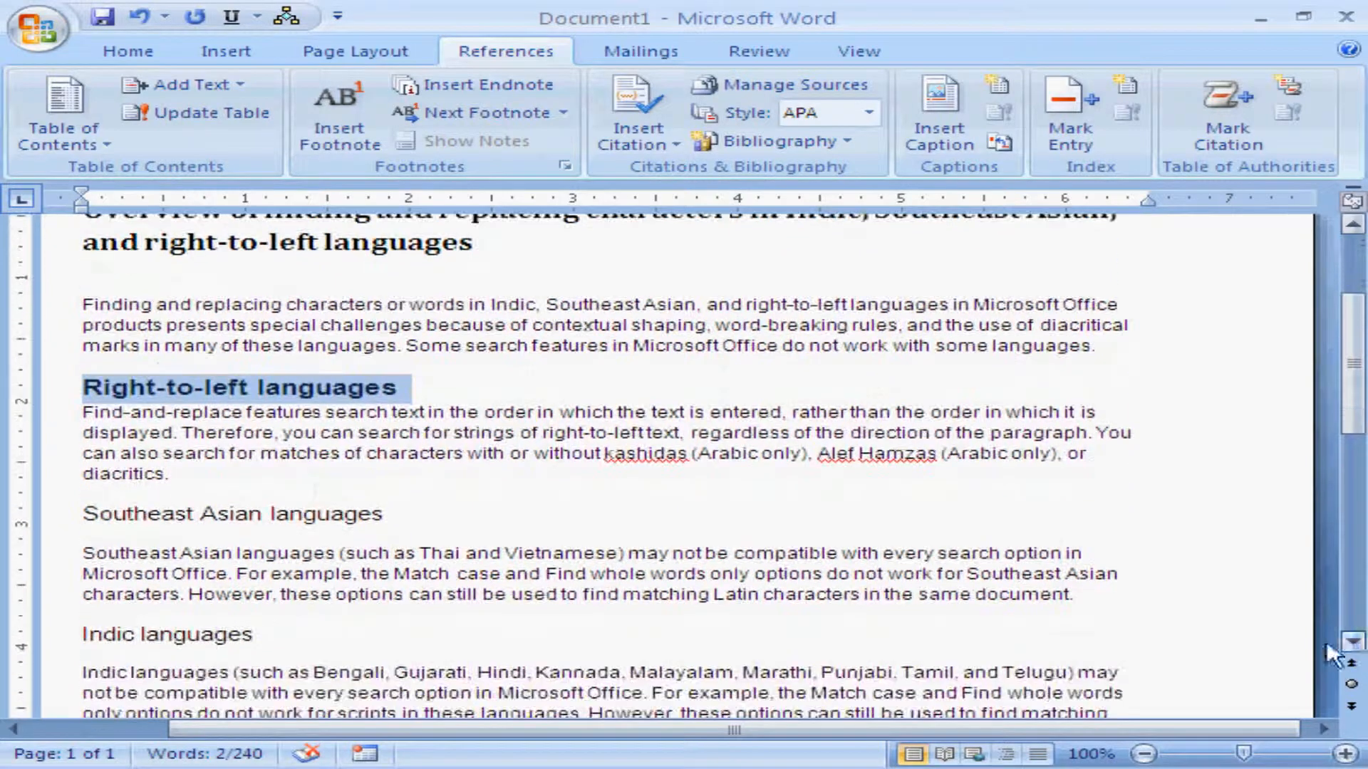
{"action": "left_click", "coordinate": [78, 513]}
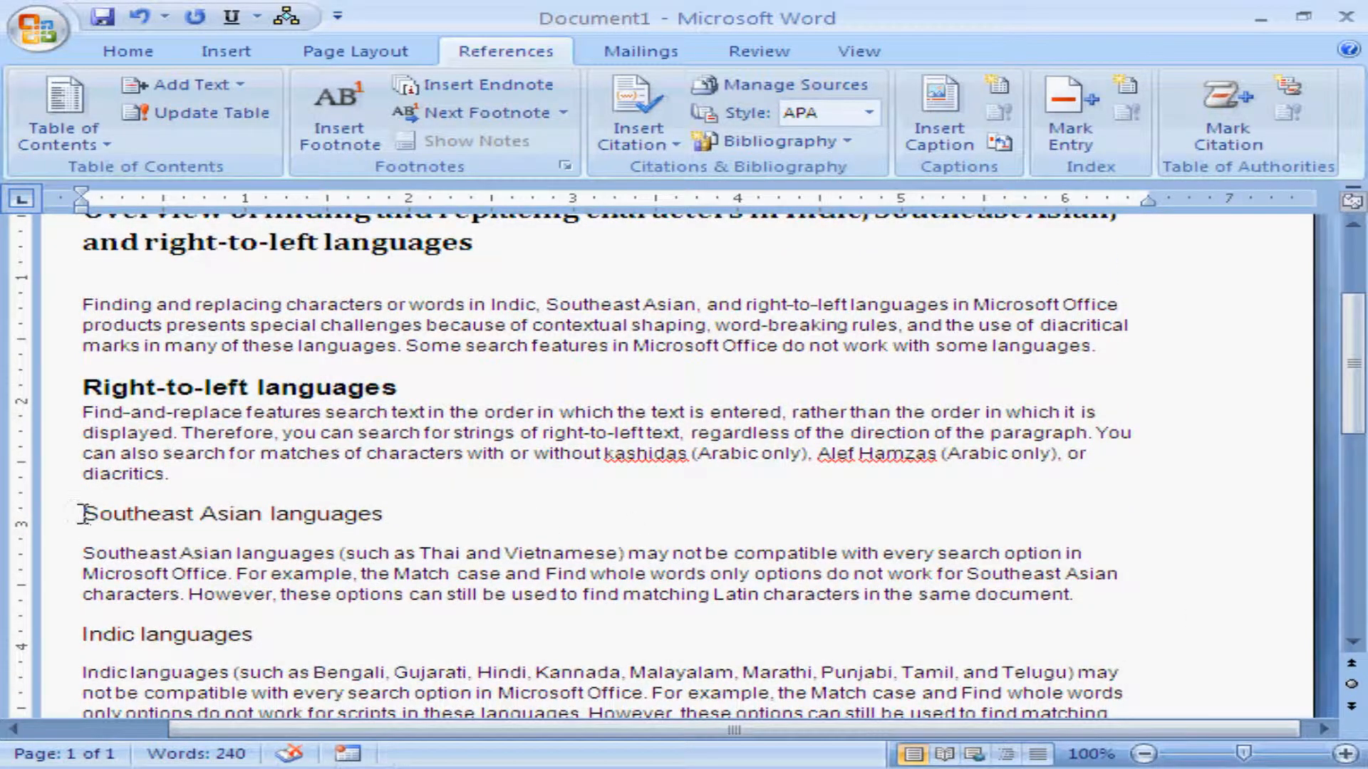
{"action": "left_click_drag", "start_coordinate": [78, 513], "coordinate": [430, 510]}
{"action": "left_click", "coordinate": [240, 85]}
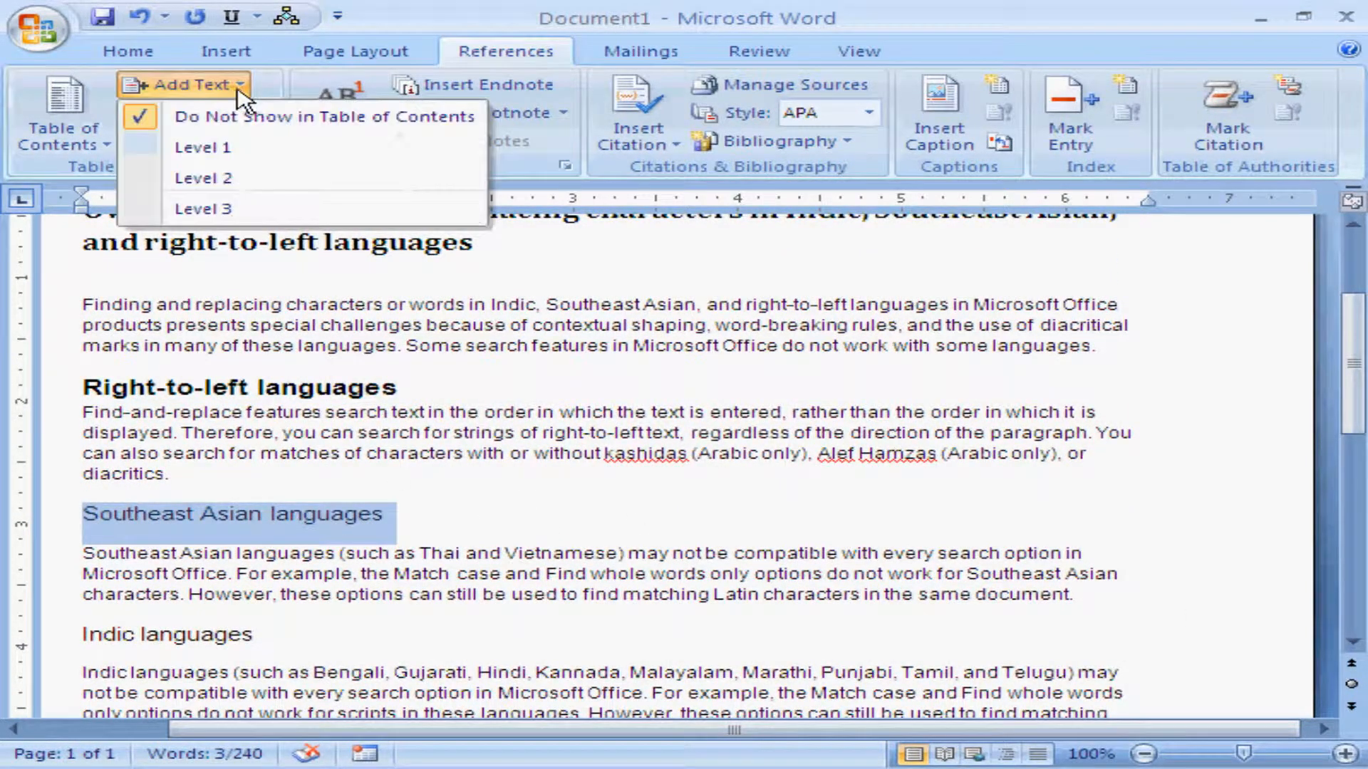
{"action": "left_click", "coordinate": [193, 178]}
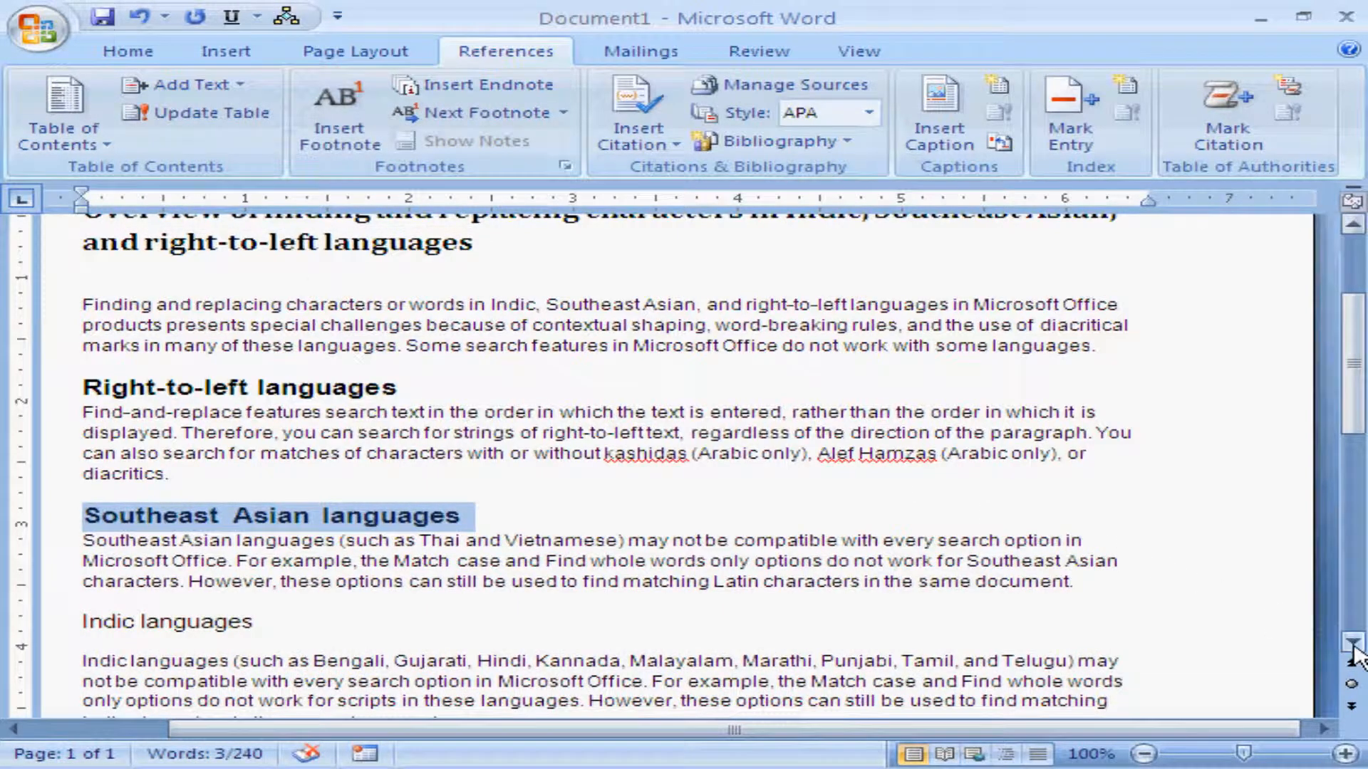
- Mark the "Indic languages" heading as Level 2 text for the table of contents
{"action": "left_click_drag", "start_coordinate": [1353, 645], "coordinate": [1353, 646]}
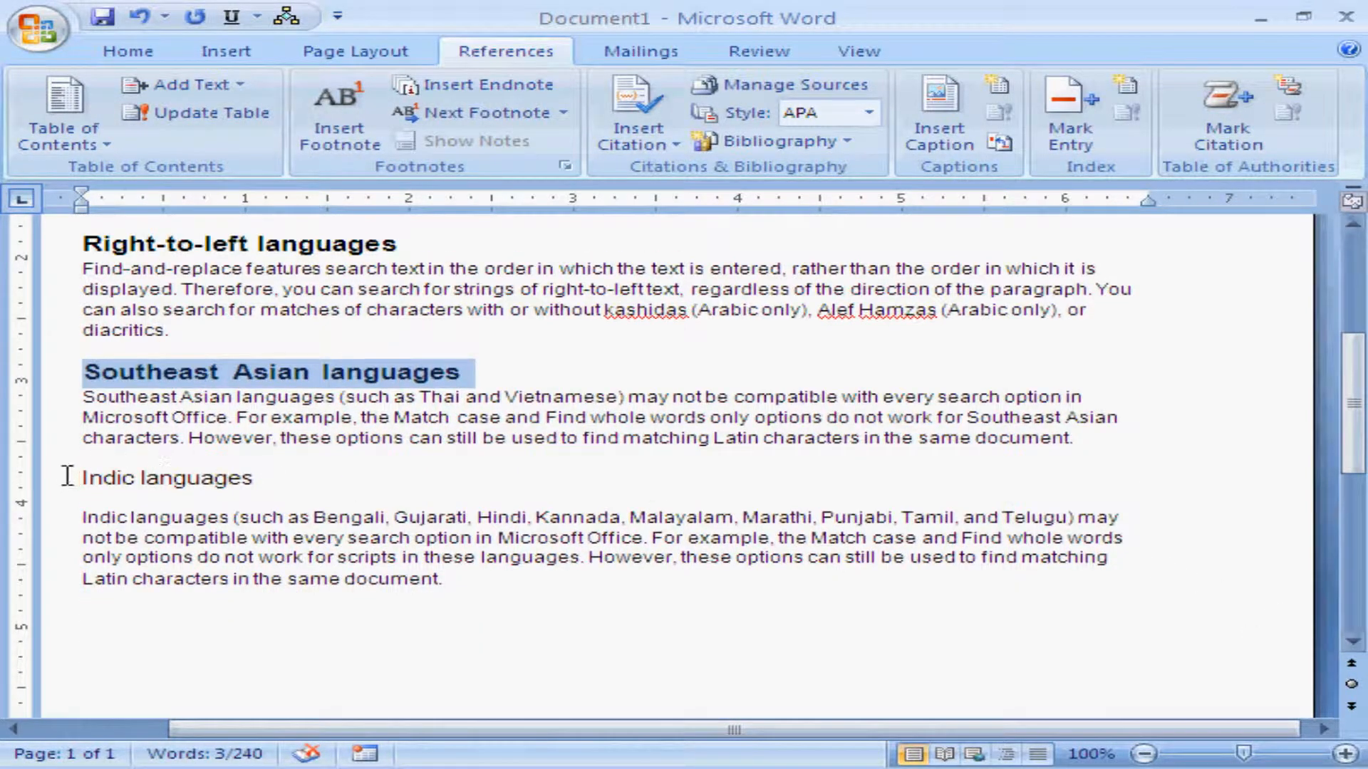
{"action": "left_click_drag", "start_coordinate": [67, 475], "coordinate": [228, 479]}
{"action": "left_click", "coordinate": [182, 85]}
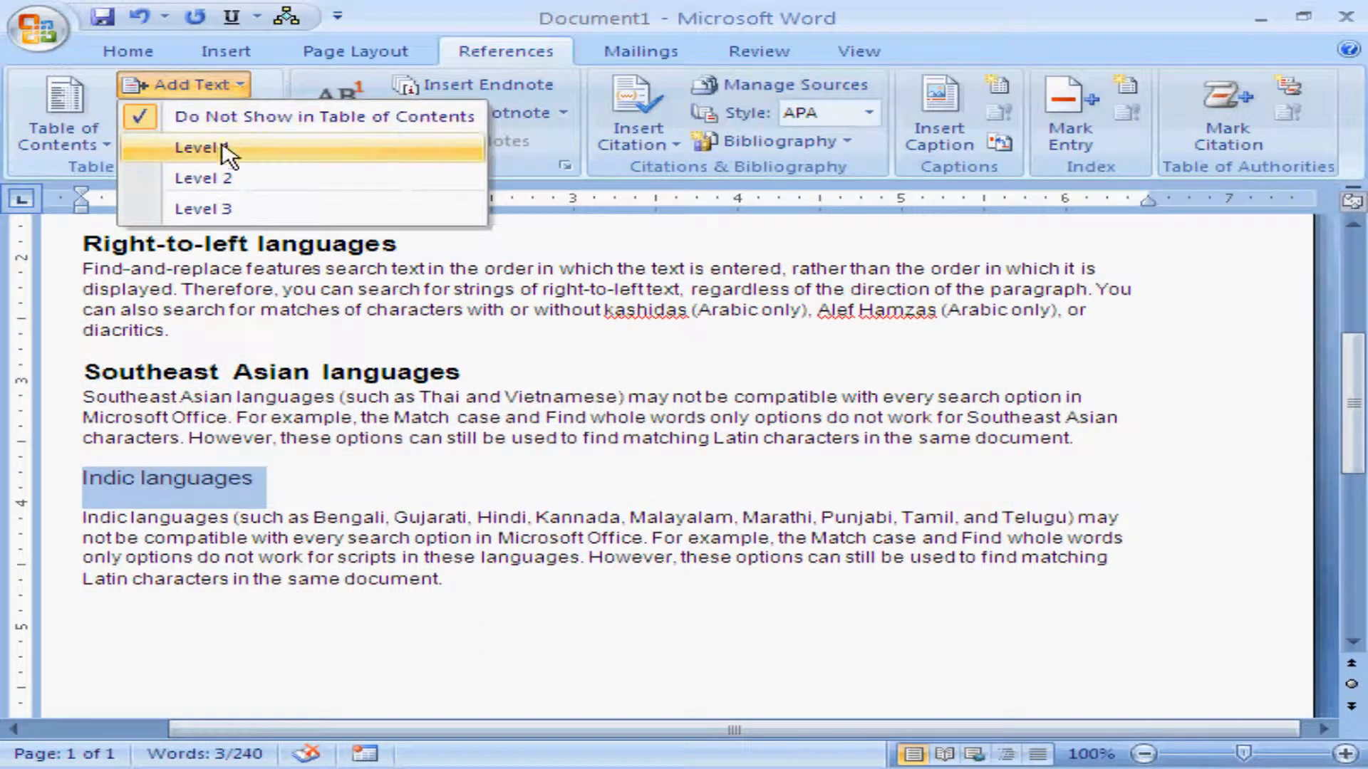
{"action": "left_click", "coordinate": [221, 187]}
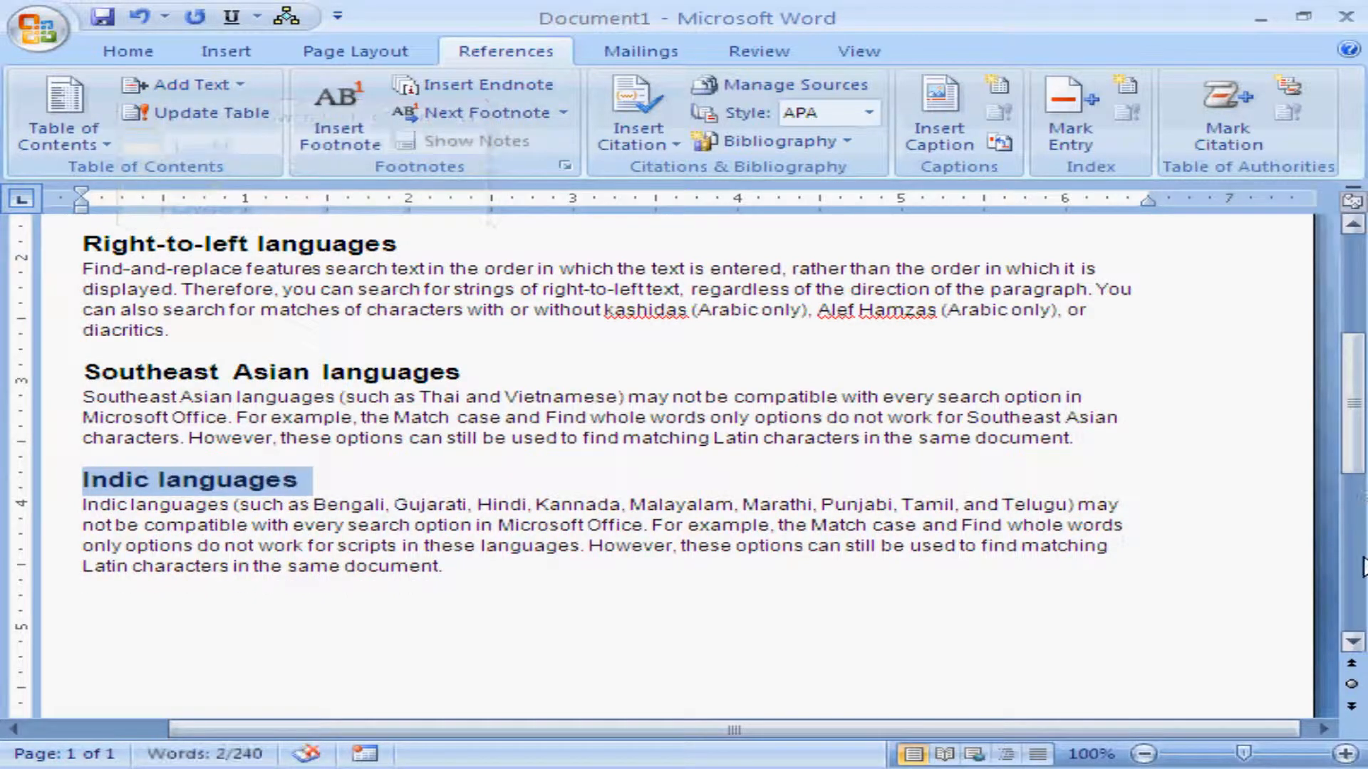
- Mark the introductory paragraph below the document title as Level 3 text for the table of contents
{"action": "left_click", "coordinate": [1353, 645]}
{"action": "scroll", "coordinate": [1353, 645], "scroll_direction": "down", "scroll_amount": 4}
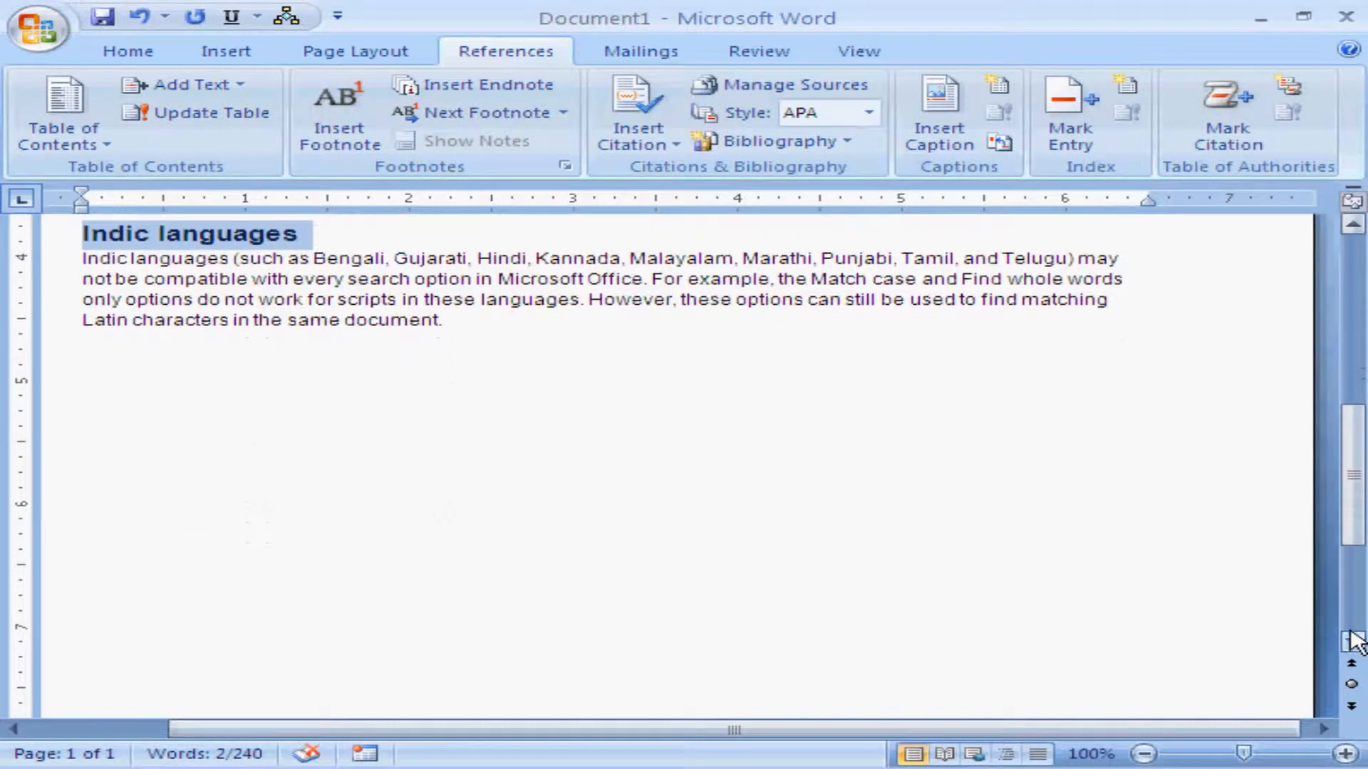
{"action": "left_click_drag", "start_coordinate": [1356, 513], "coordinate": [1357, 352]}
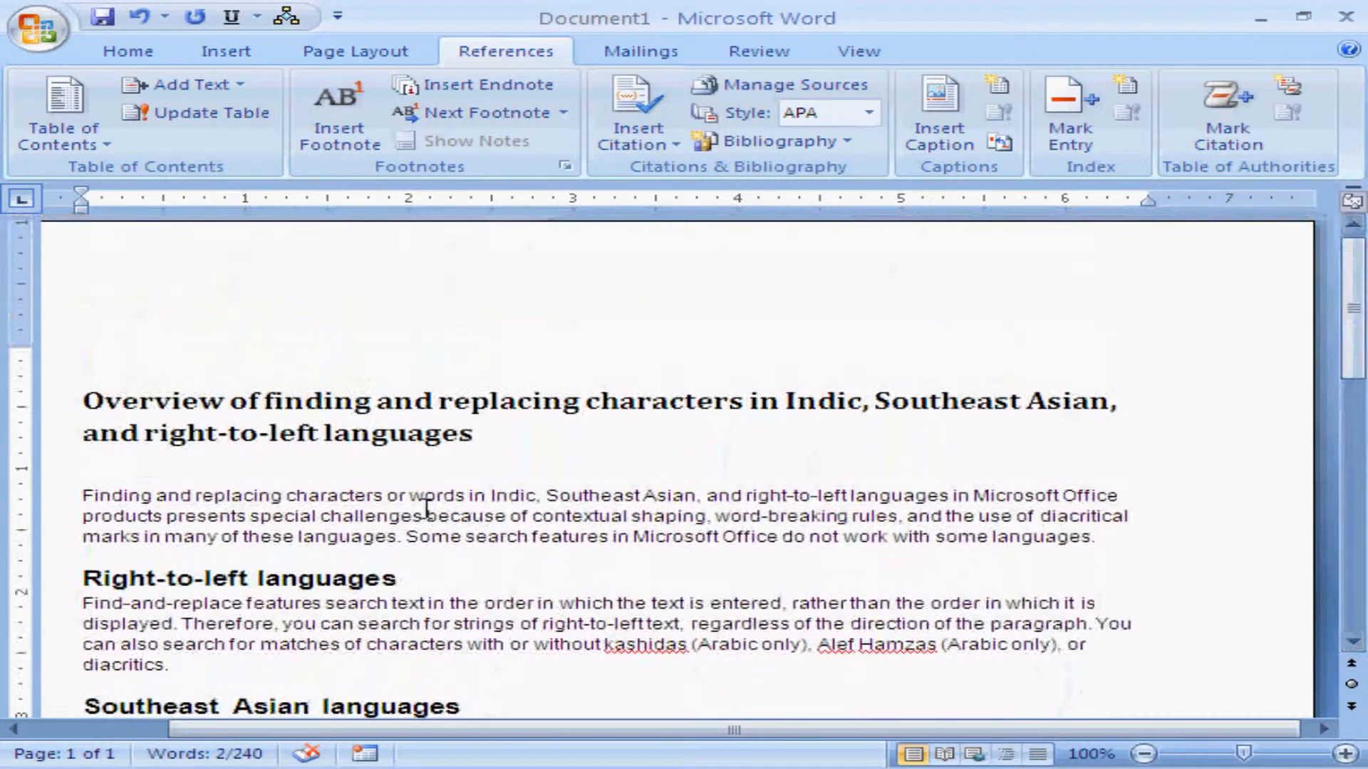
{"action": "left_click_drag", "start_coordinate": [85, 503], "coordinate": [1140, 530]}
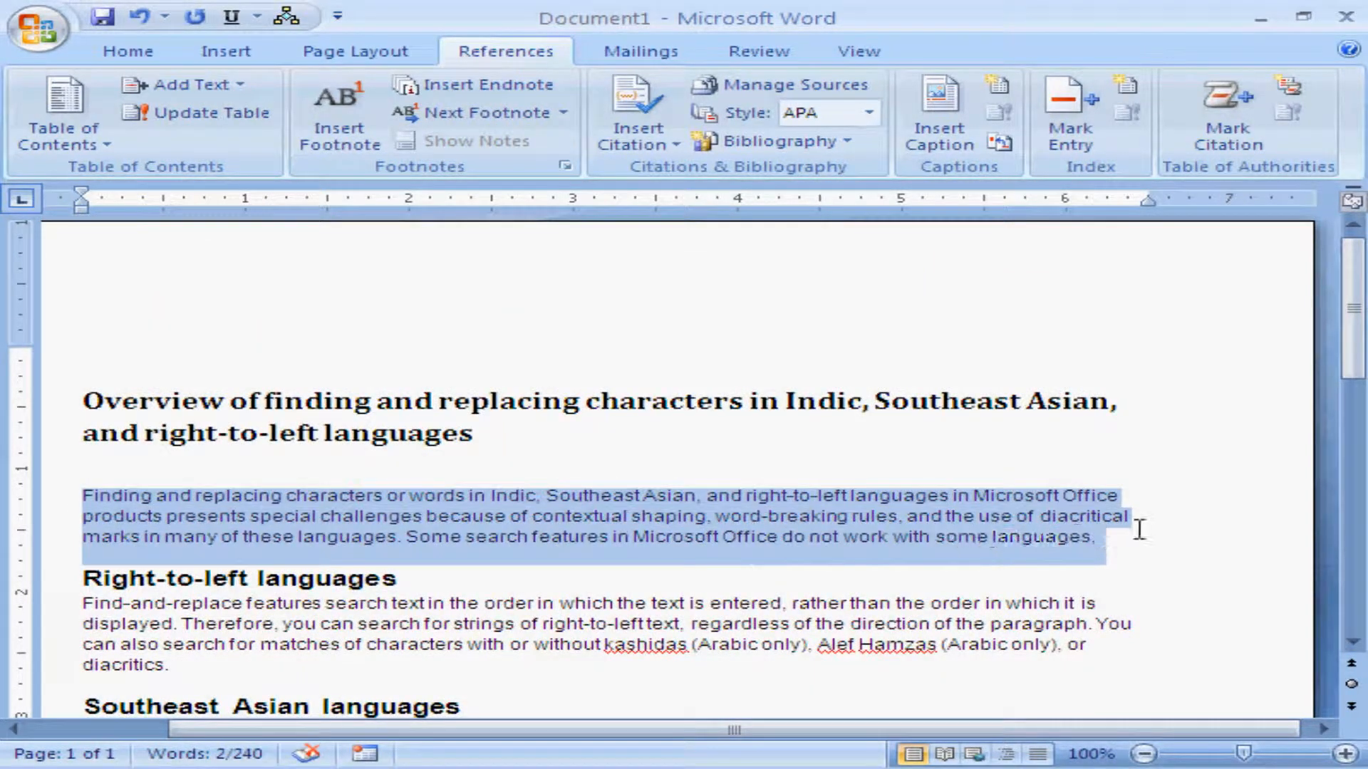
{"action": "left_click", "coordinate": [229, 86]}
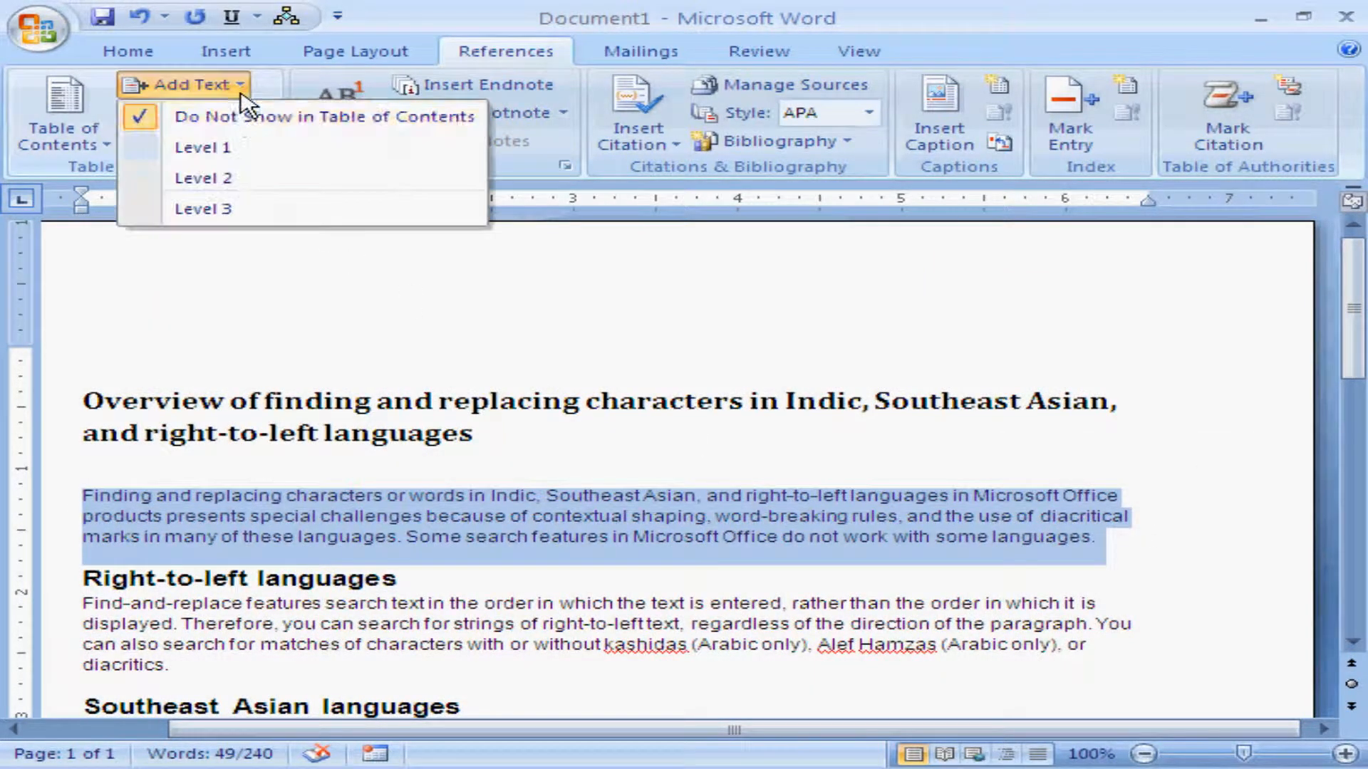
{"action": "left_click", "coordinate": [206, 210]}
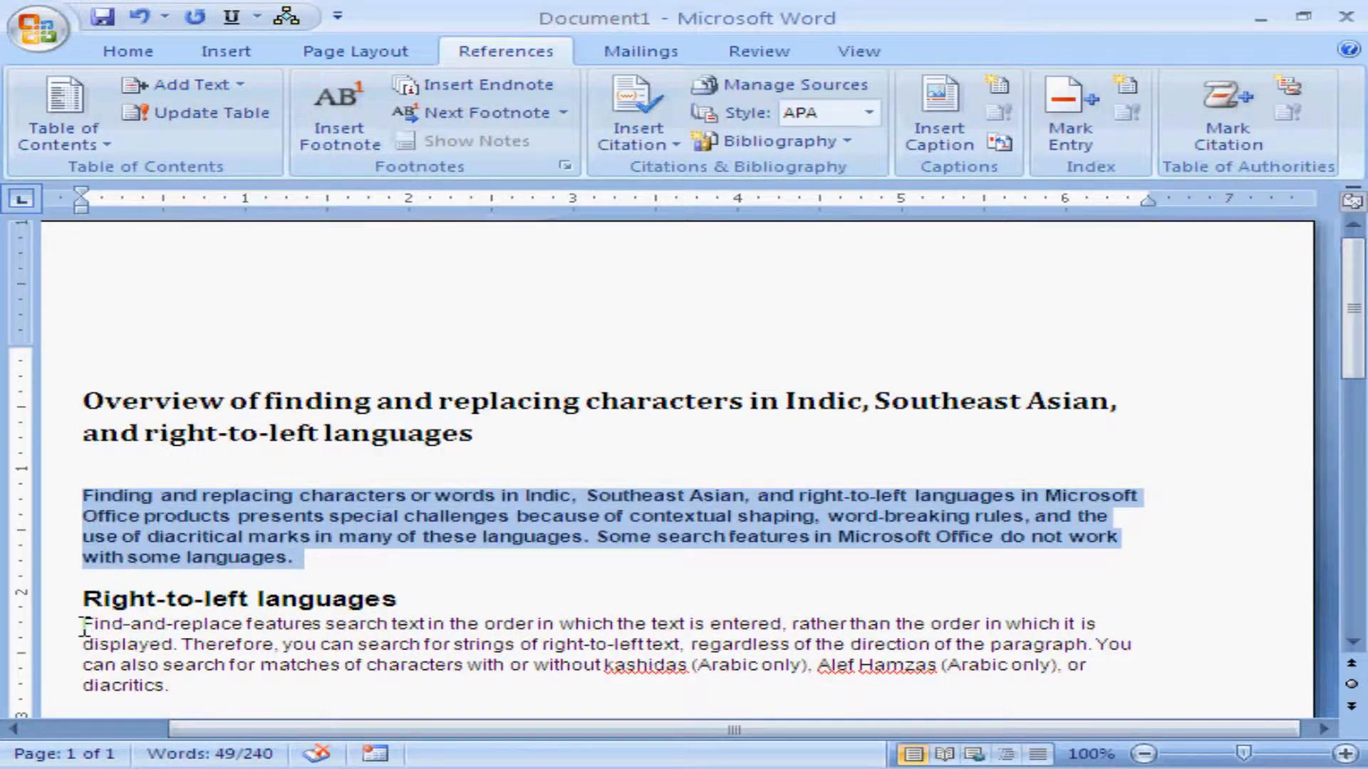
- Mark the body paragraph under "Right-to-left languages" as Level 3 text for the table of contents
{"action": "left_click_drag", "start_coordinate": [83, 627], "coordinate": [178, 688]}
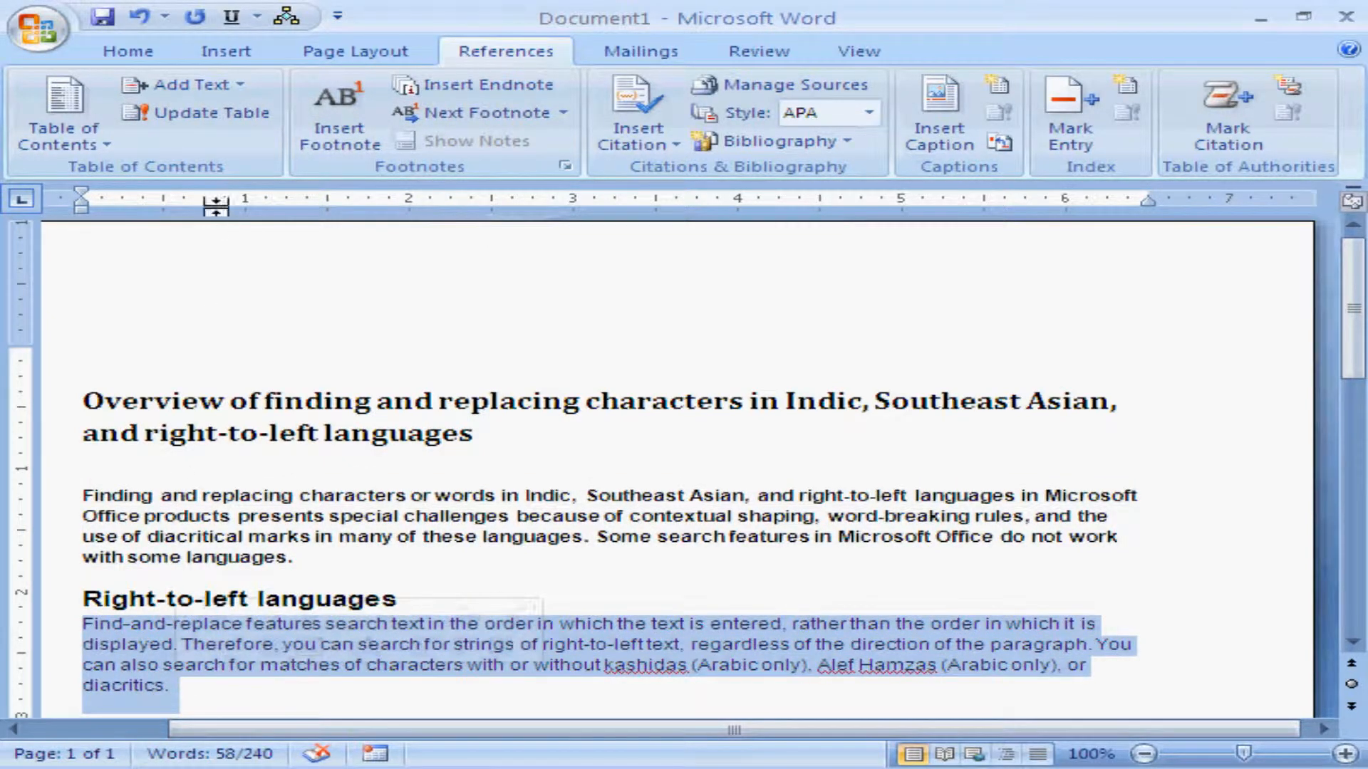
{"action": "left_click", "coordinate": [235, 85]}
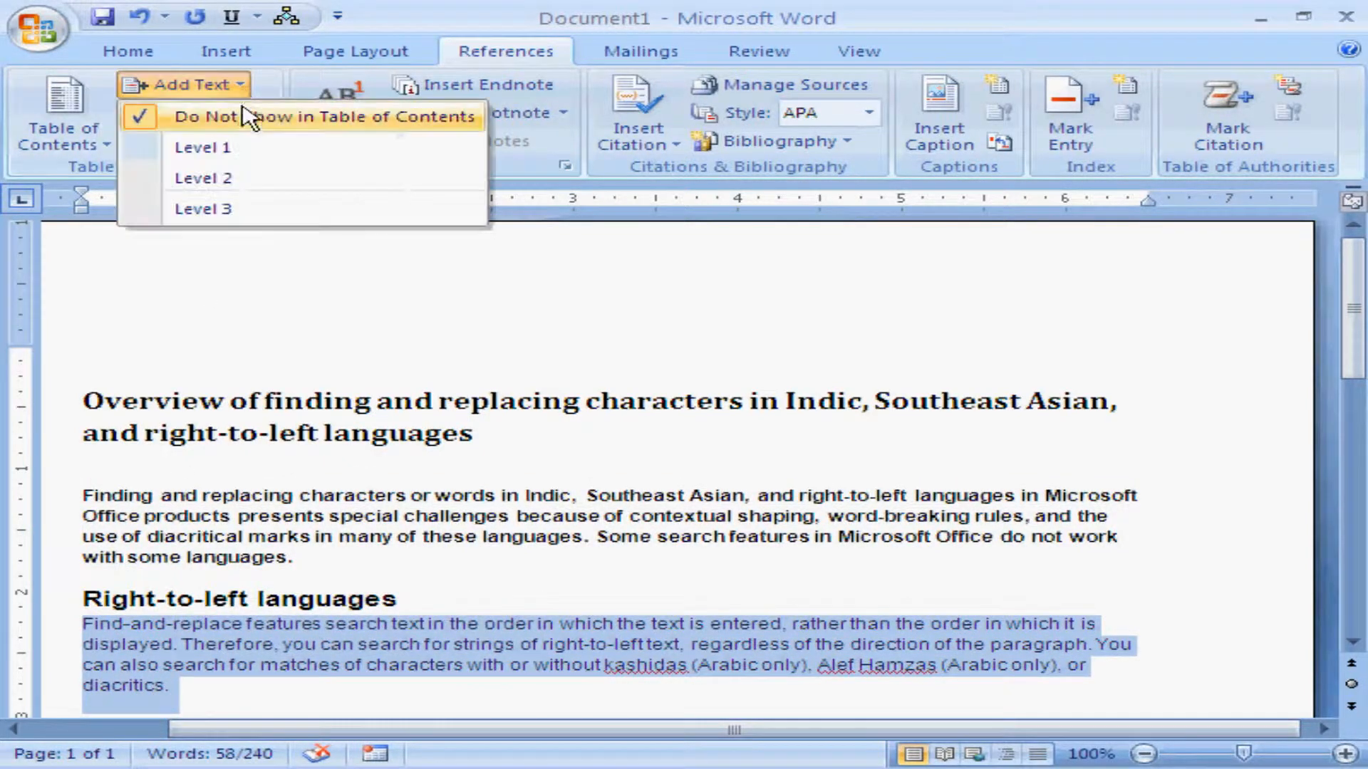
{"action": "left_click", "coordinate": [242, 227]}
- Mark the body paragraph under "Southeast Asian languages" as Level 3 text for the table of contents
{"action": "left_click", "coordinate": [1352, 643]}
{"action": "left_click", "coordinate": [1352, 643]}
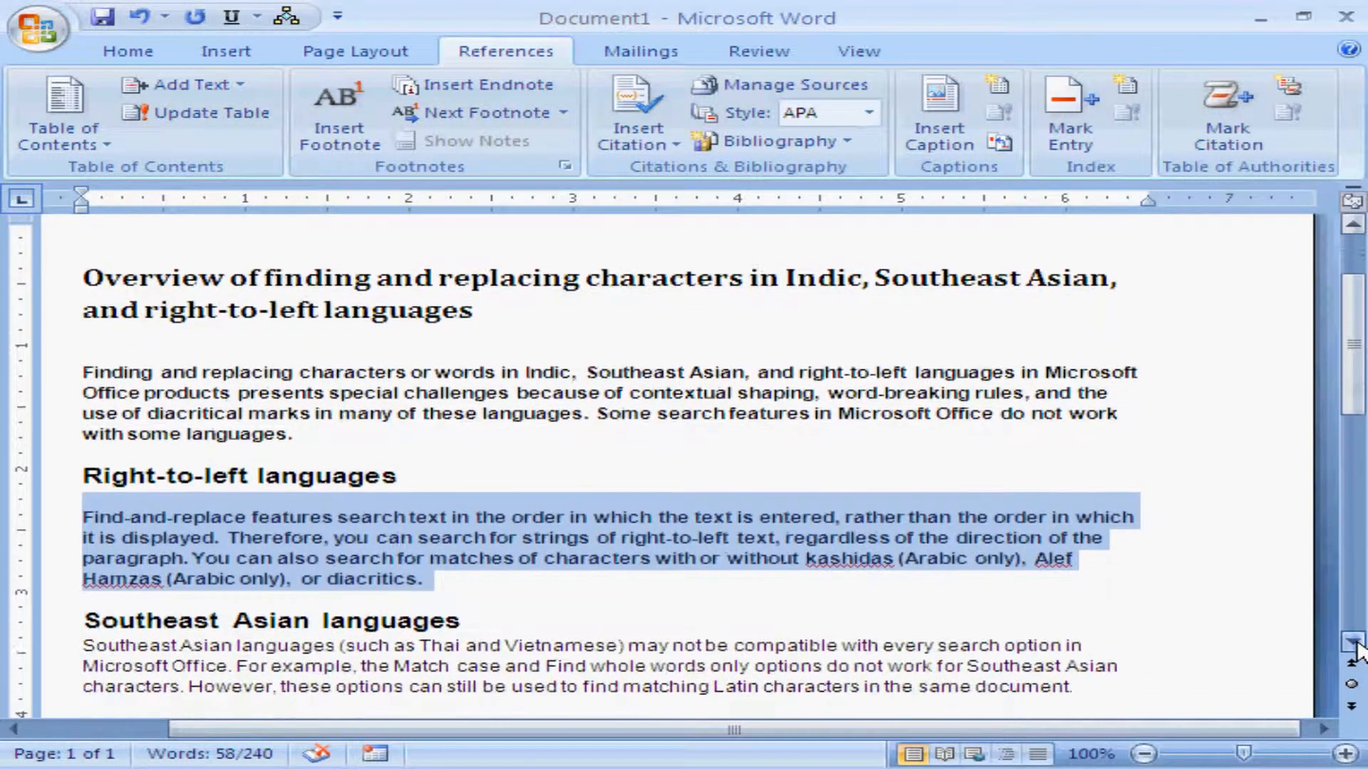
{"action": "left_click", "coordinate": [1352, 642]}
{"action": "left_click", "coordinate": [1353, 642]}
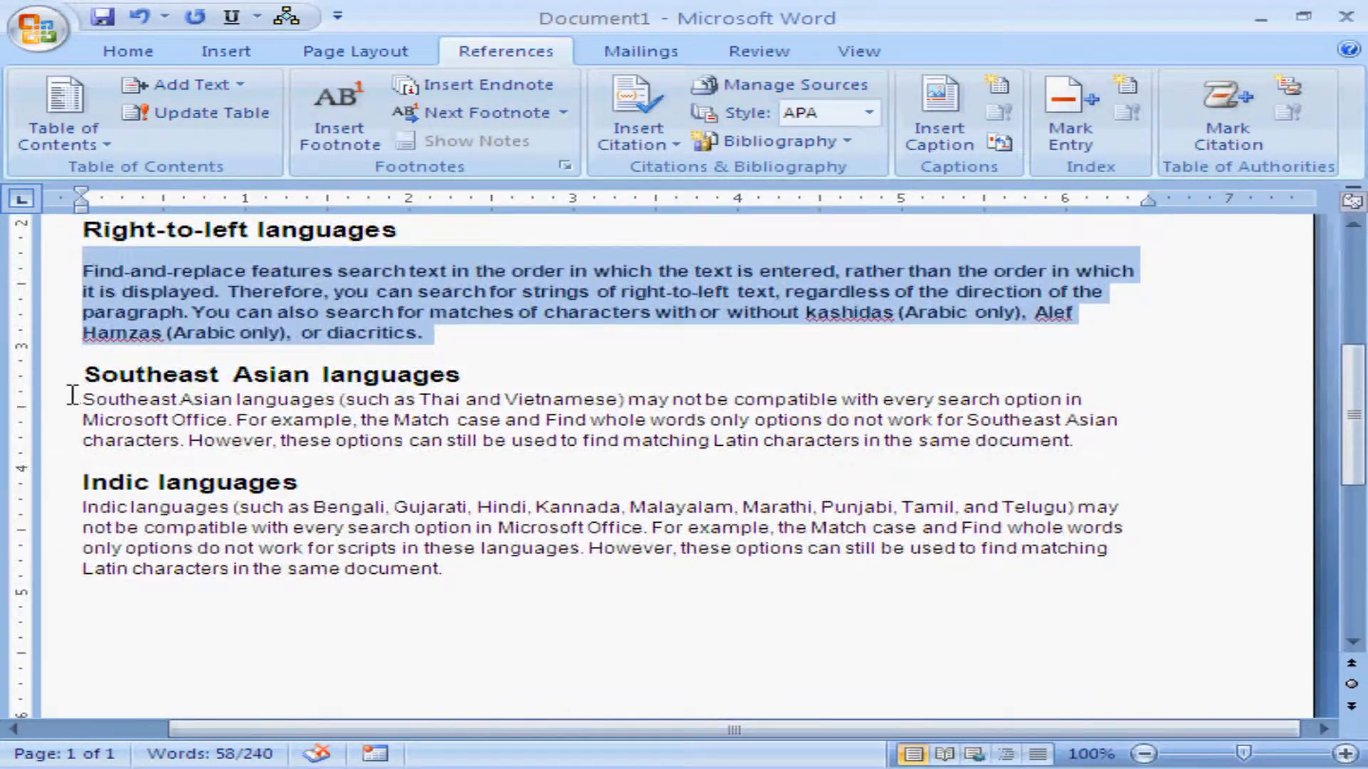
{"action": "left_click_drag", "start_coordinate": [73, 395], "coordinate": [1112, 442]}
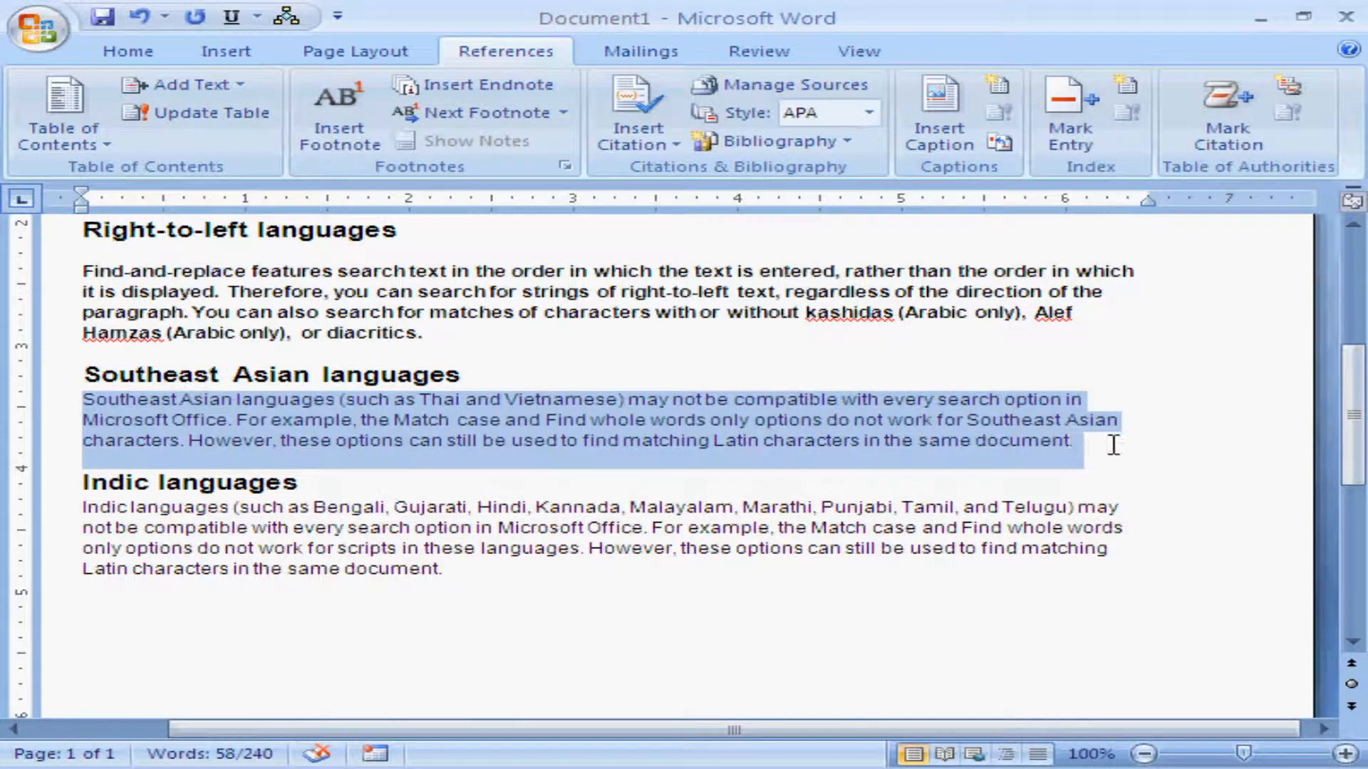
{"action": "left_click", "coordinate": [230, 91]}
{"action": "left_click", "coordinate": [229, 208]}
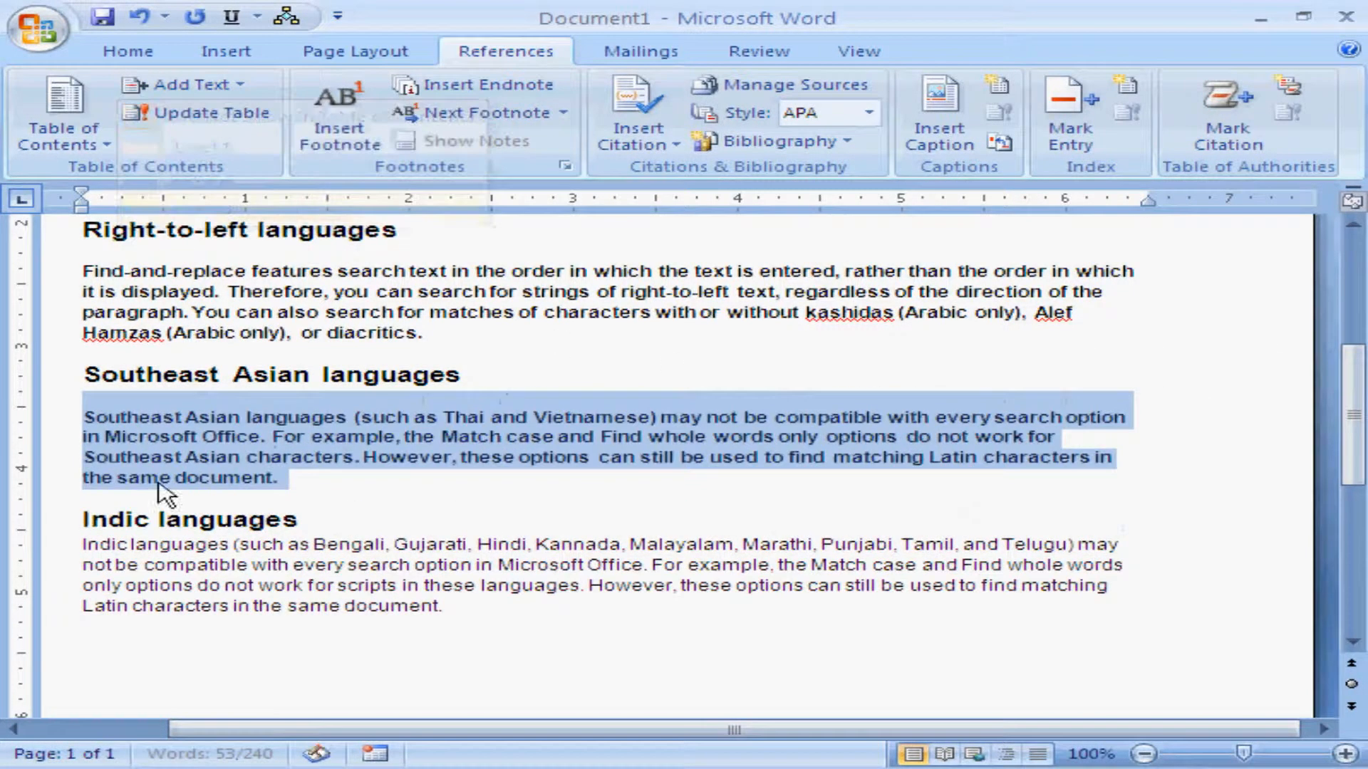
- Mark the body paragraph under "Indic languages" as Level 3 text for the table of contents
{"action": "left_click_drag", "start_coordinate": [82, 543], "coordinate": [453, 607]}
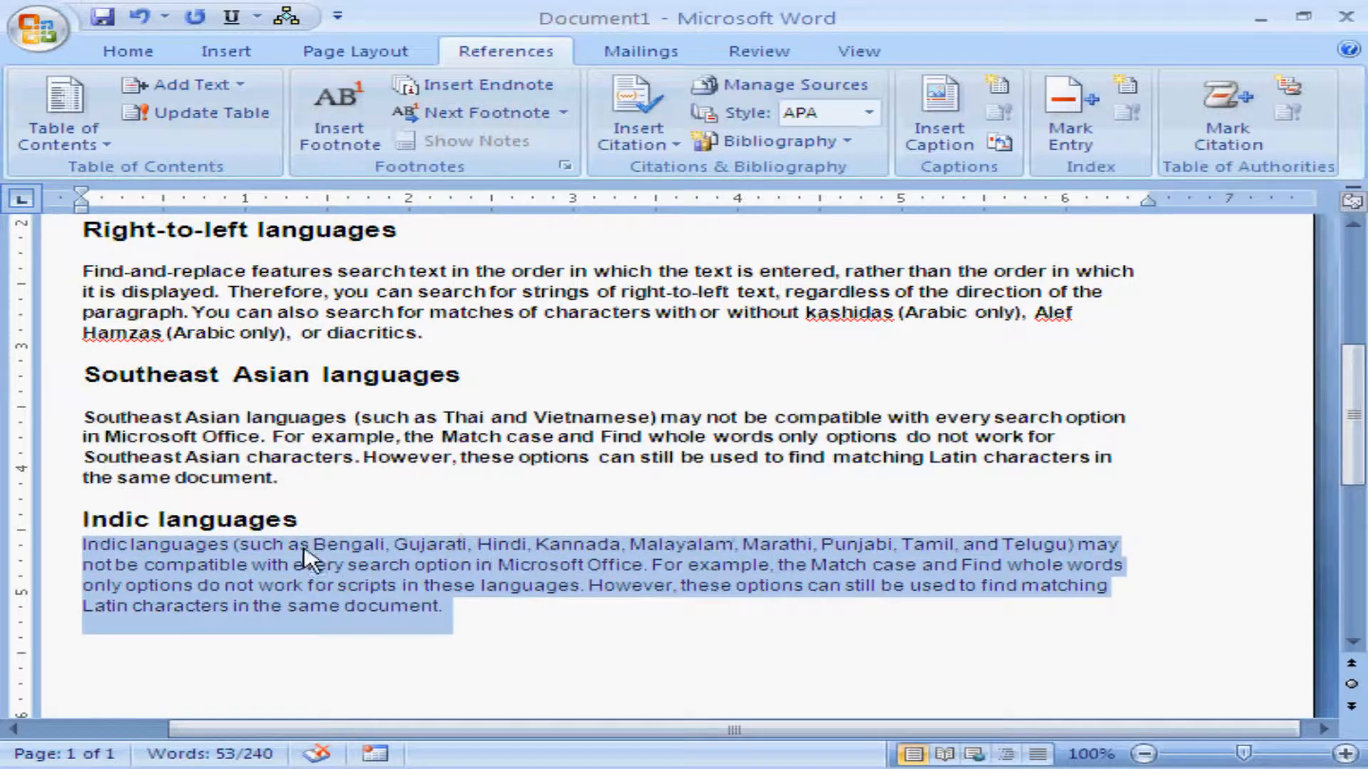
{"action": "left_click", "coordinate": [229, 88]}
{"action": "left_click", "coordinate": [238, 207]}
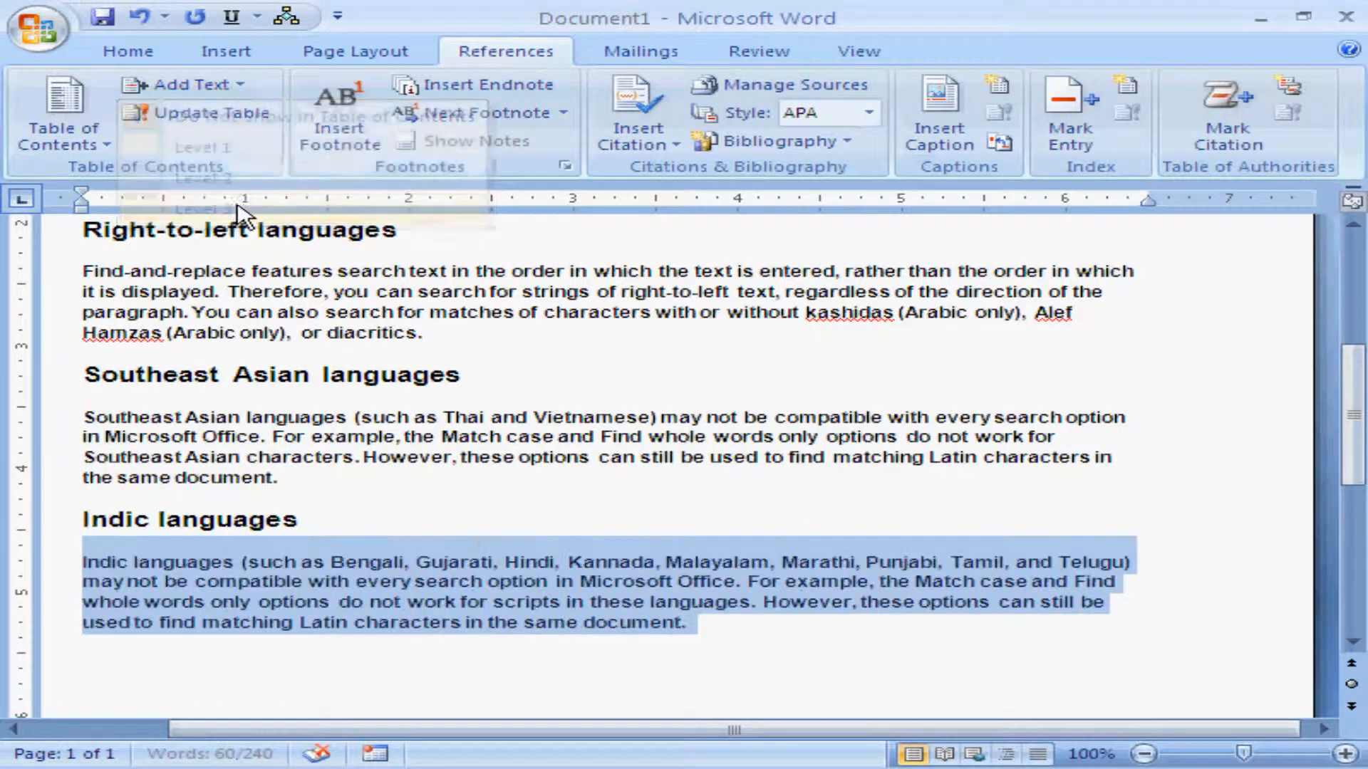
- Check which table of contents level is assigned to the document title, leaving the setting as it is
{"action": "left_click", "coordinate": [1351, 229]}
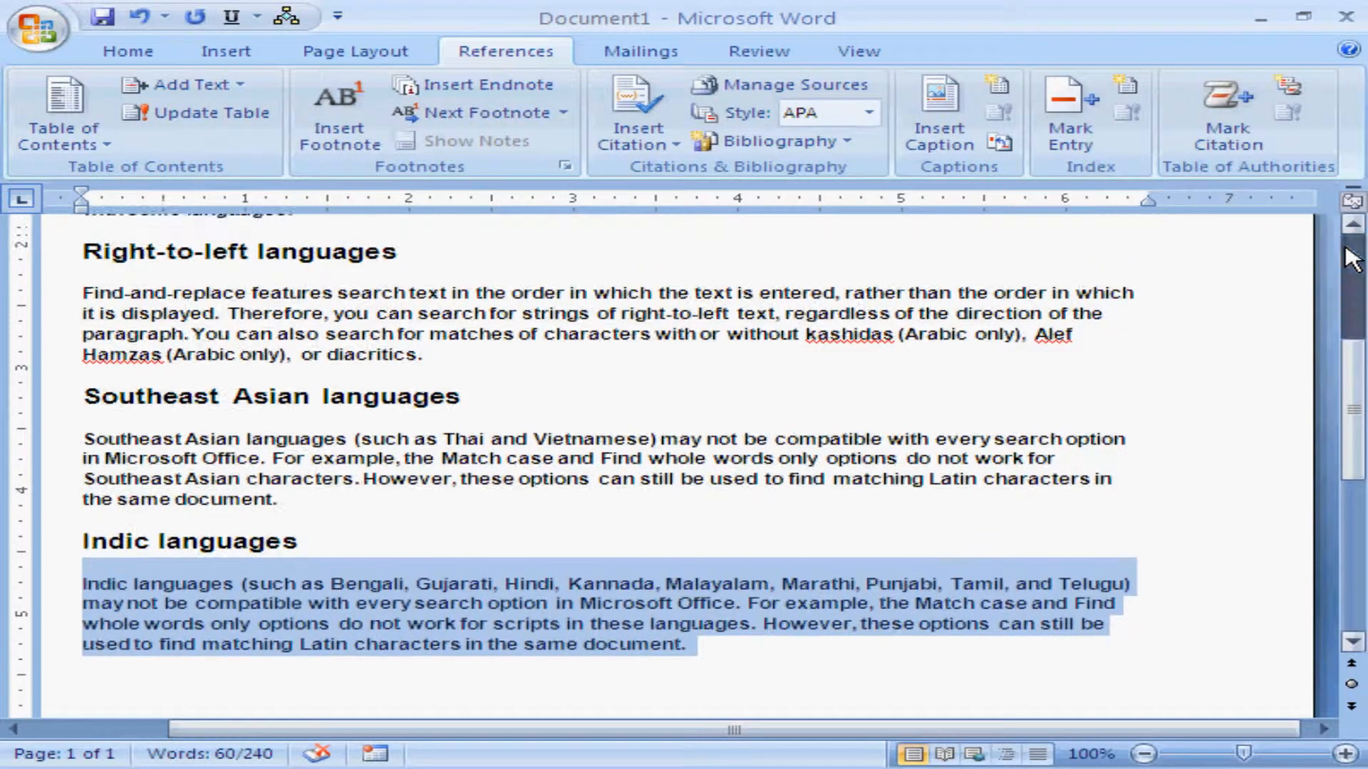
{"action": "left_click_drag", "start_coordinate": [427, 427], "coordinate": [416, 427]}
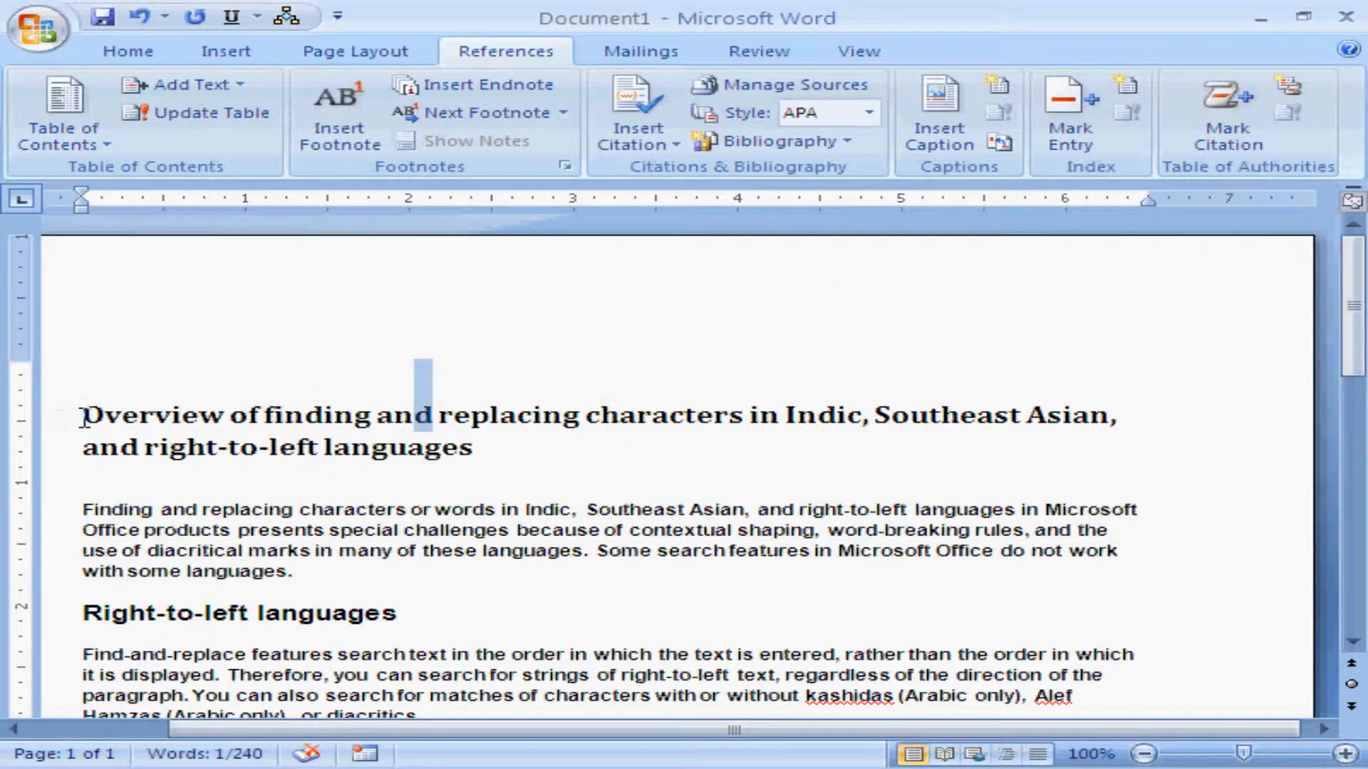
{"action": "left_click_drag", "start_coordinate": [83, 417], "coordinate": [536, 462]}
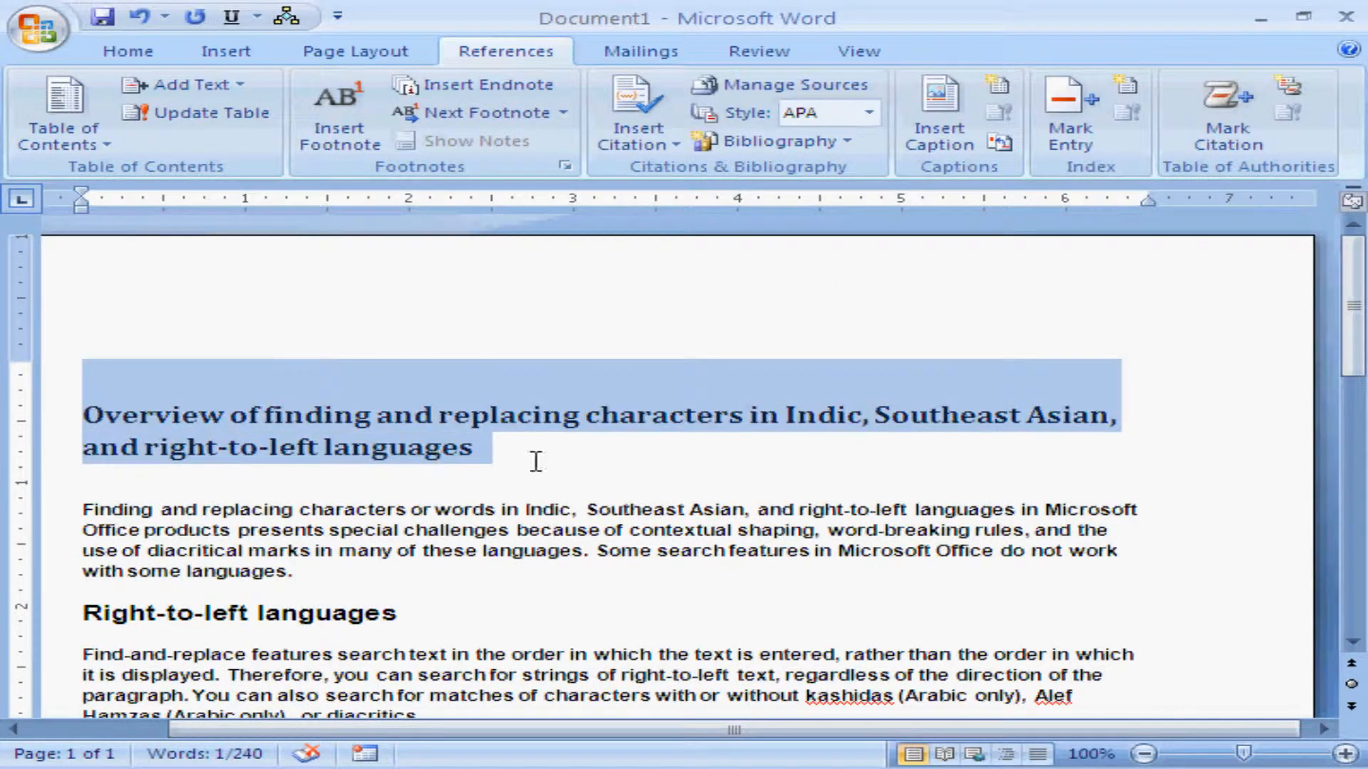
{"action": "left_click", "coordinate": [239, 85]}
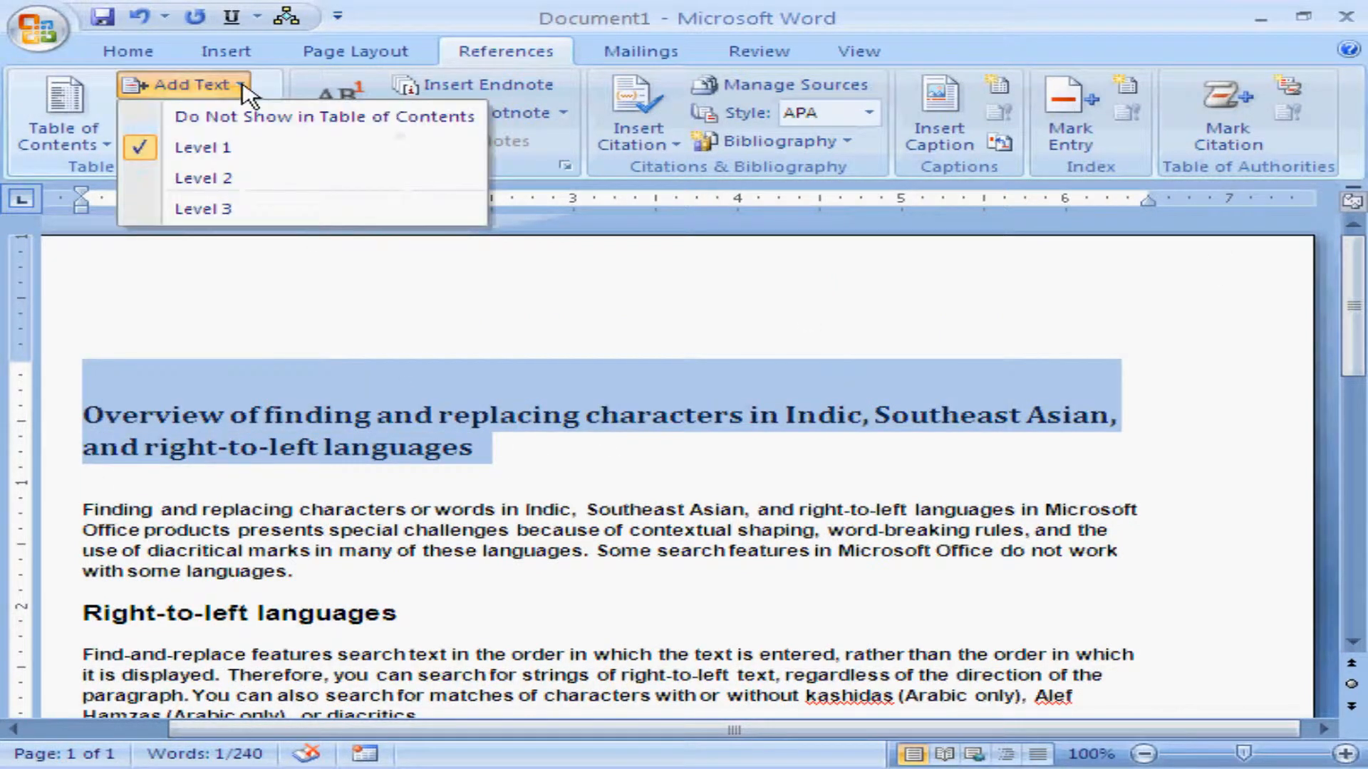
{"action": "left_click", "coordinate": [511, 530]}
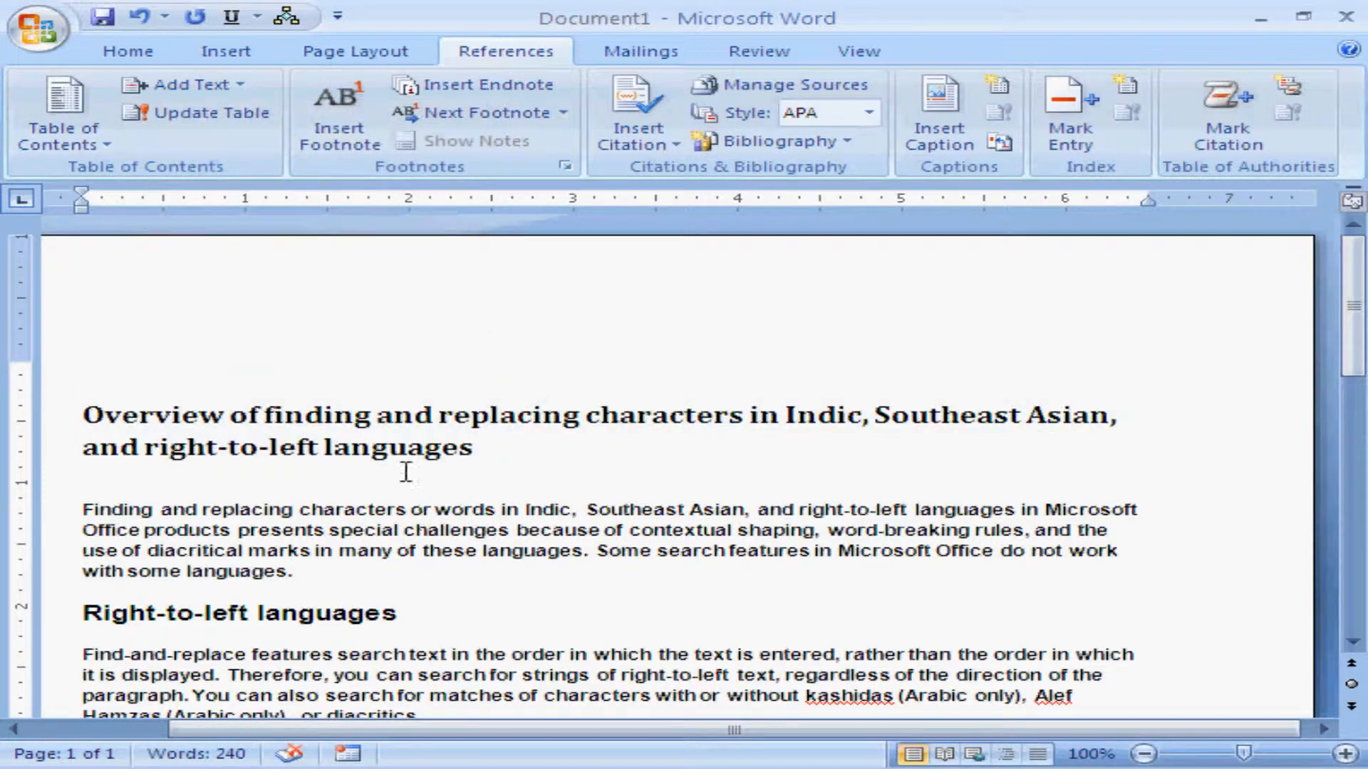
- Add a blank line above the document title and insert the built-in Automatic Table 1 table of contents there
{"action": "left_click", "coordinate": [315, 614]}
{"action": "key", "text": "Return"}
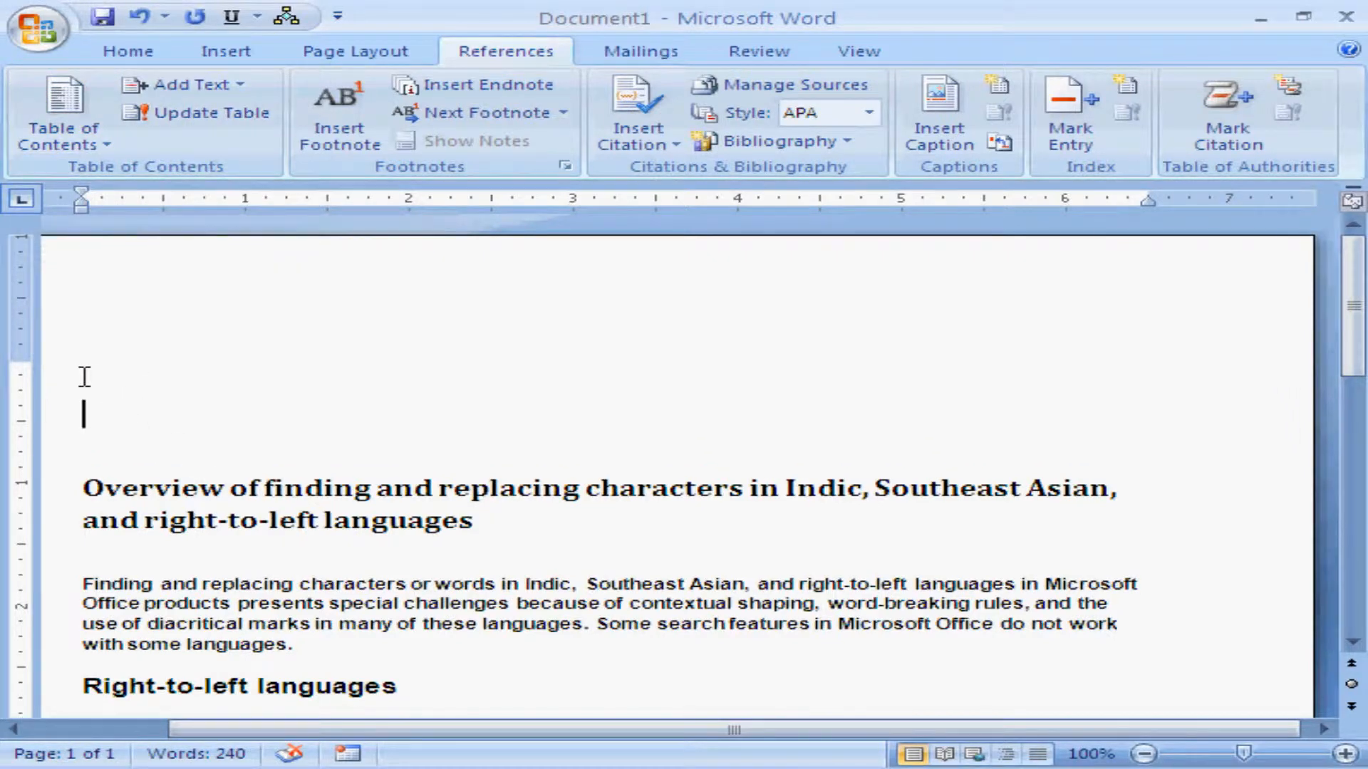
{"action": "left_click", "coordinate": [106, 152]}
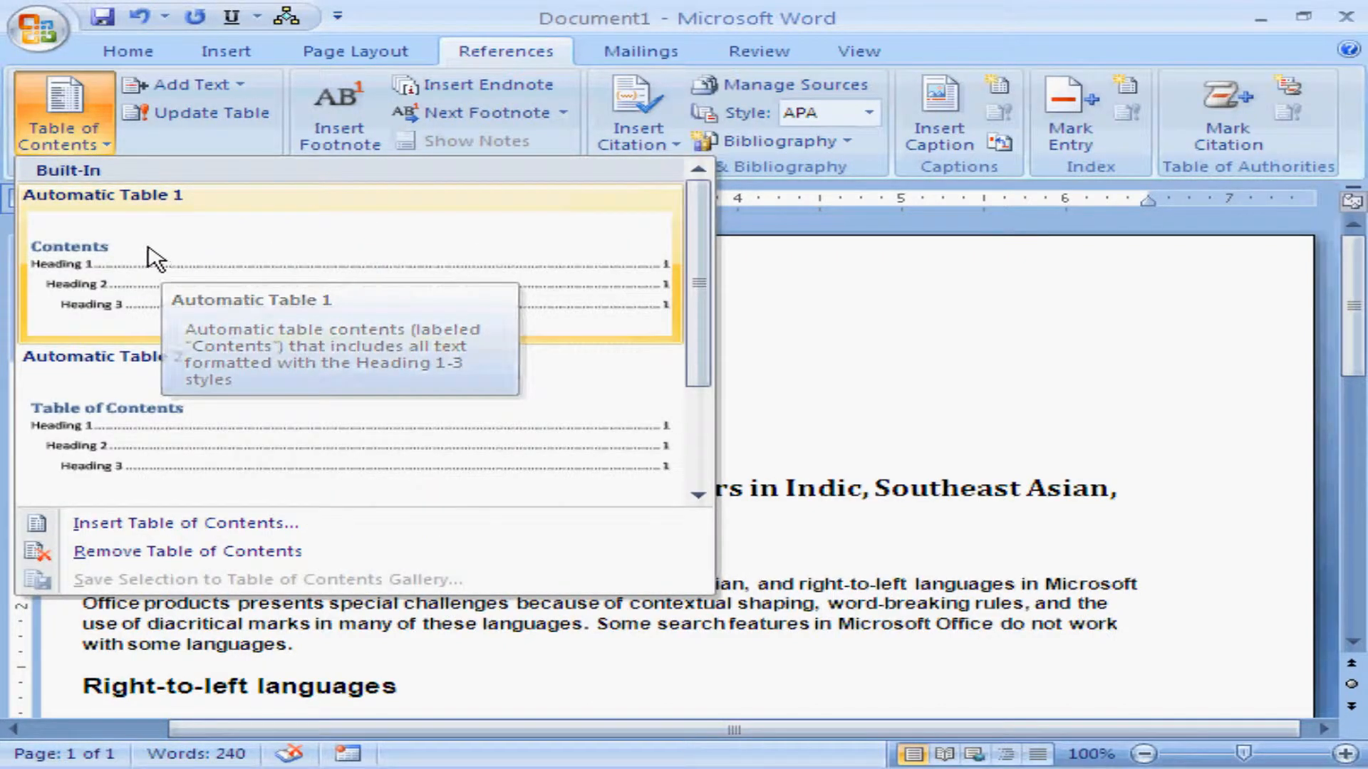
{"action": "left_click", "coordinate": [697, 496]}
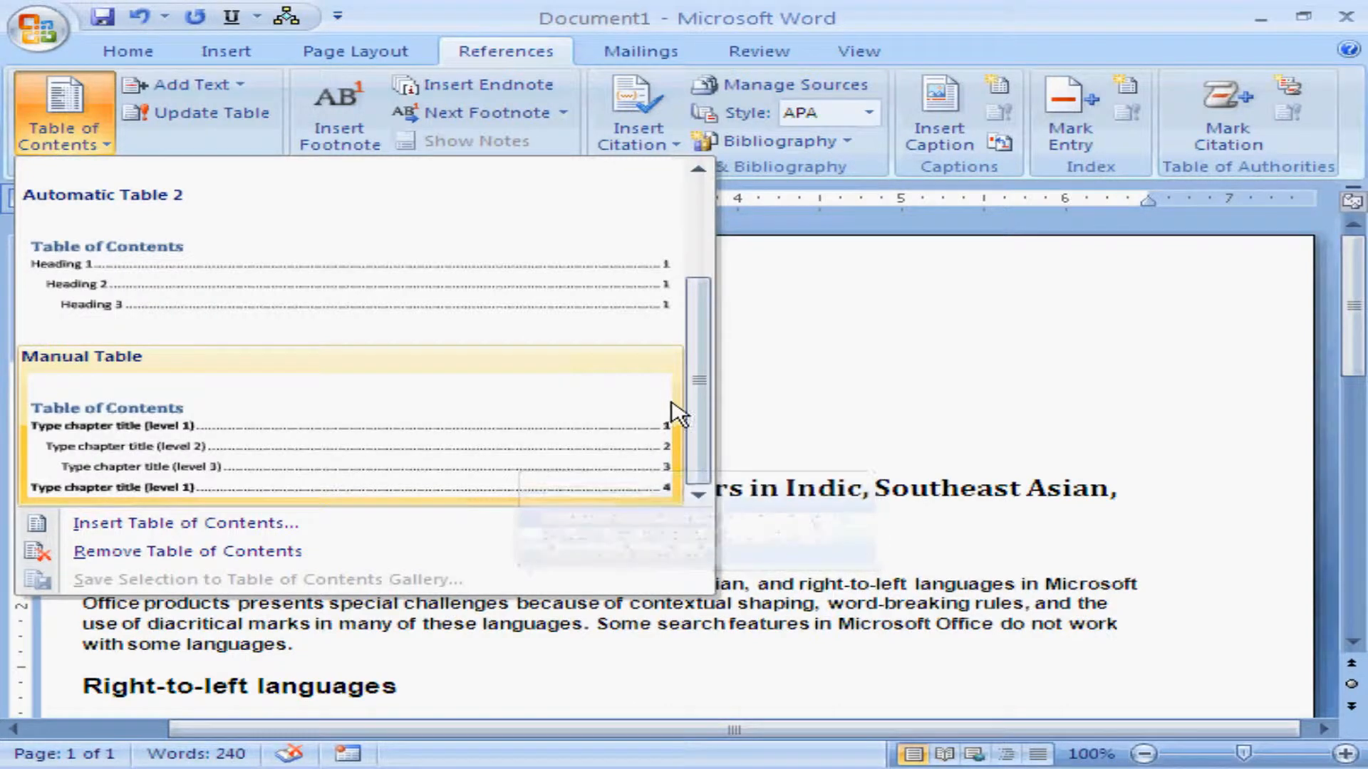
{"action": "left_click_drag", "start_coordinate": [702, 375], "coordinate": [708, 253]}
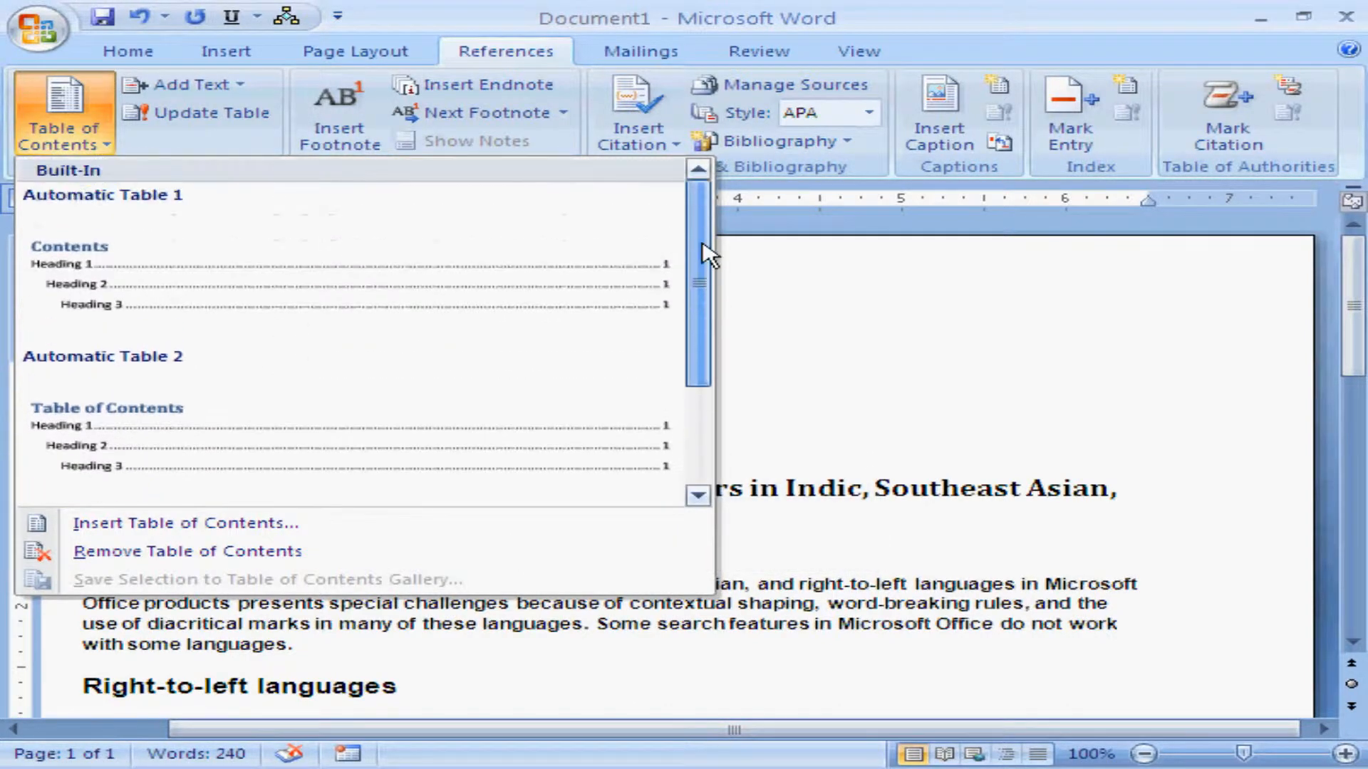
{"action": "left_click", "coordinate": [536, 285]}
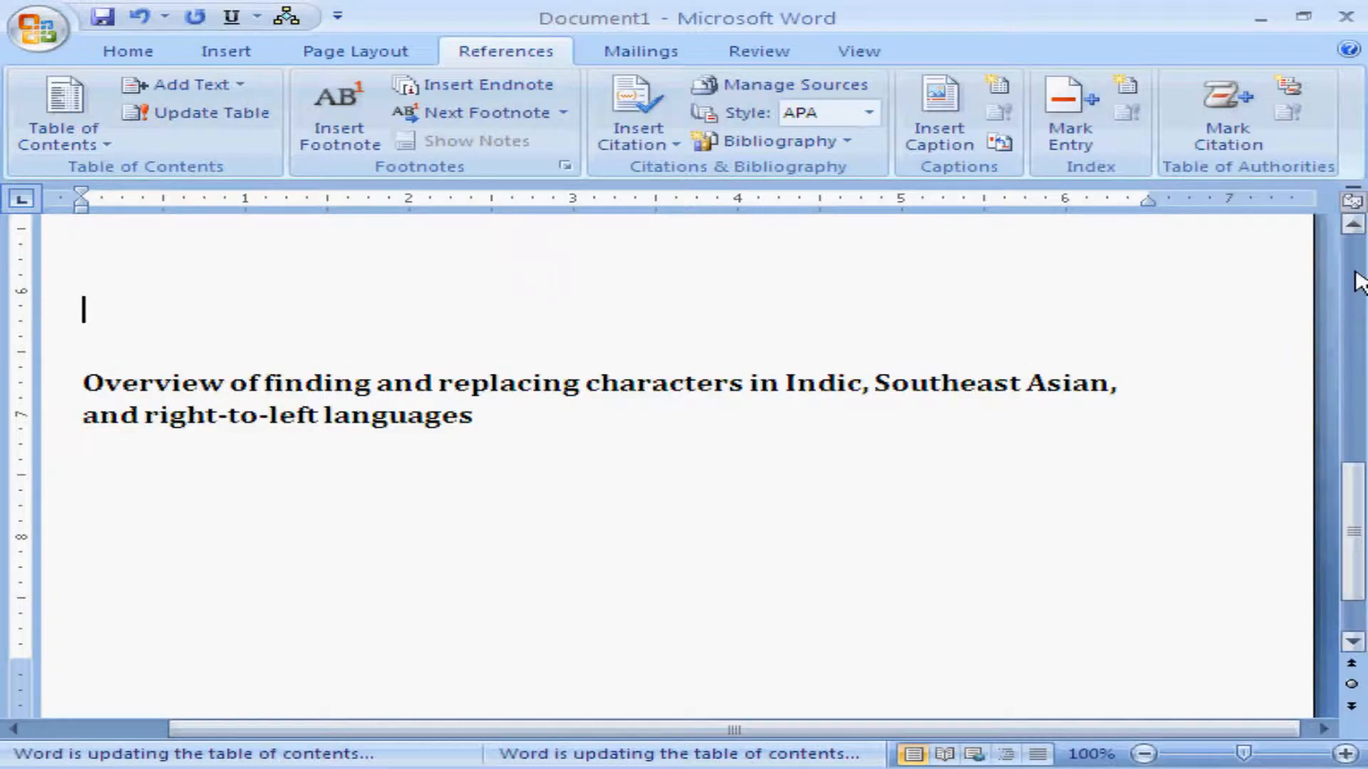
- Examine the inserted table of contents, checking its entries, their levels and page numbers from the title through the Indic languages section
{"action": "left_click_drag", "start_coordinate": [1354, 491], "coordinate": [1322, 322]}
{"action": "left_click", "coordinate": [783, 453]}
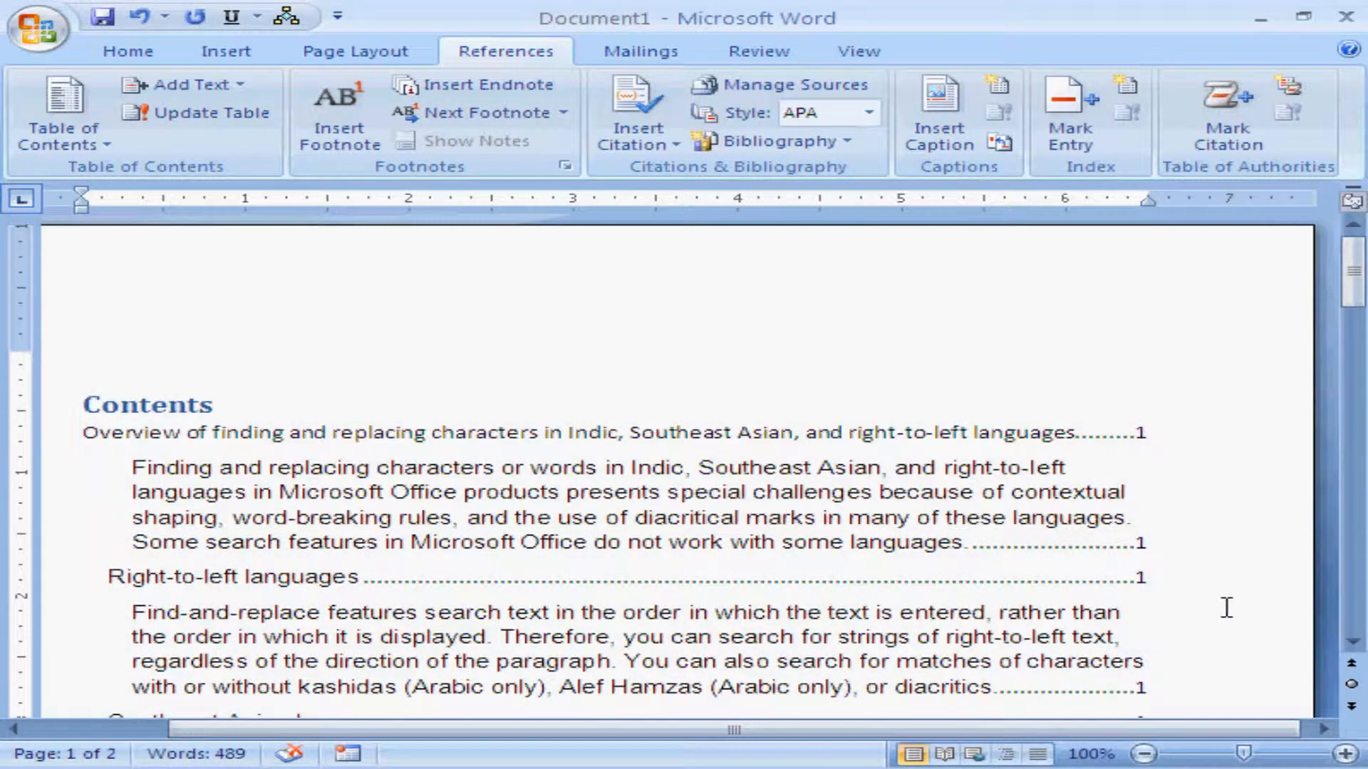
{"action": "left_click", "coordinate": [1353, 643]}
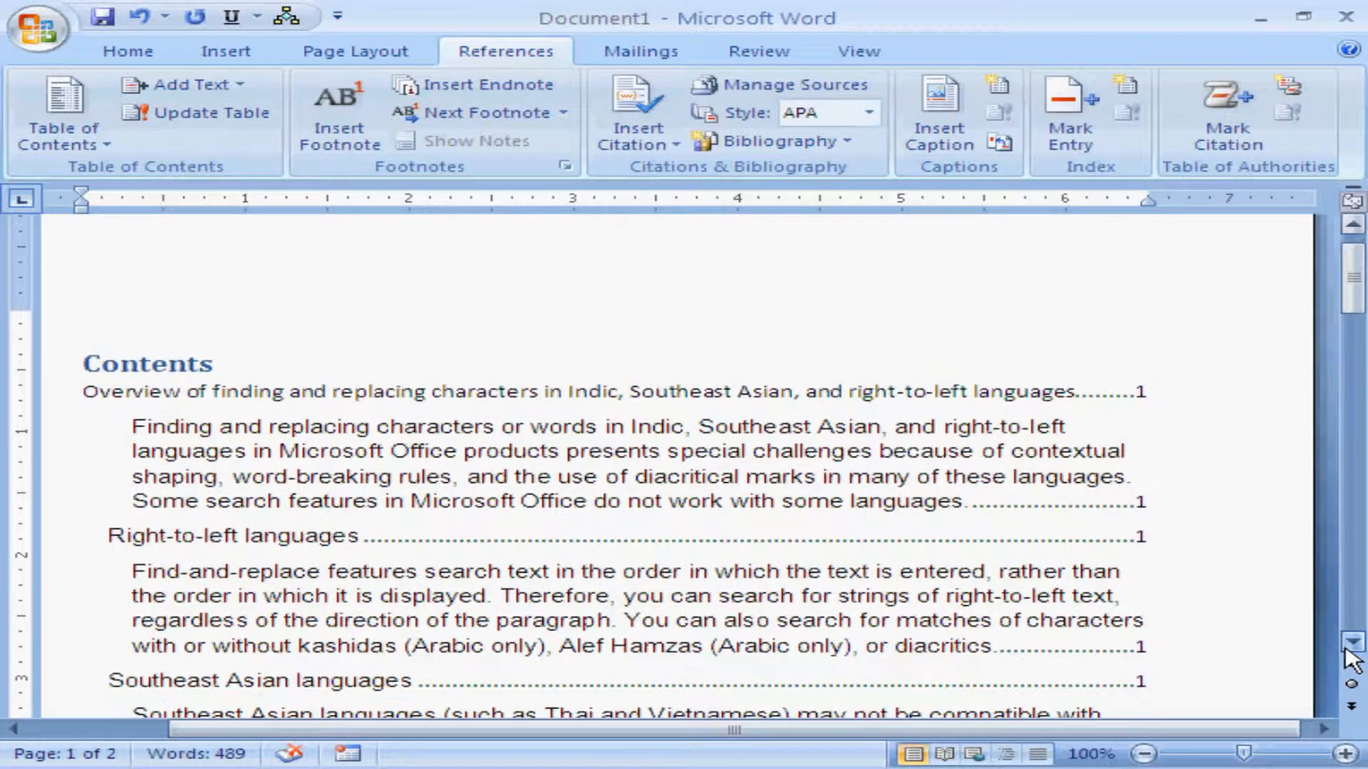
{"action": "left_click", "coordinate": [1345, 650]}
{"action": "left_click", "coordinate": [1345, 649]}
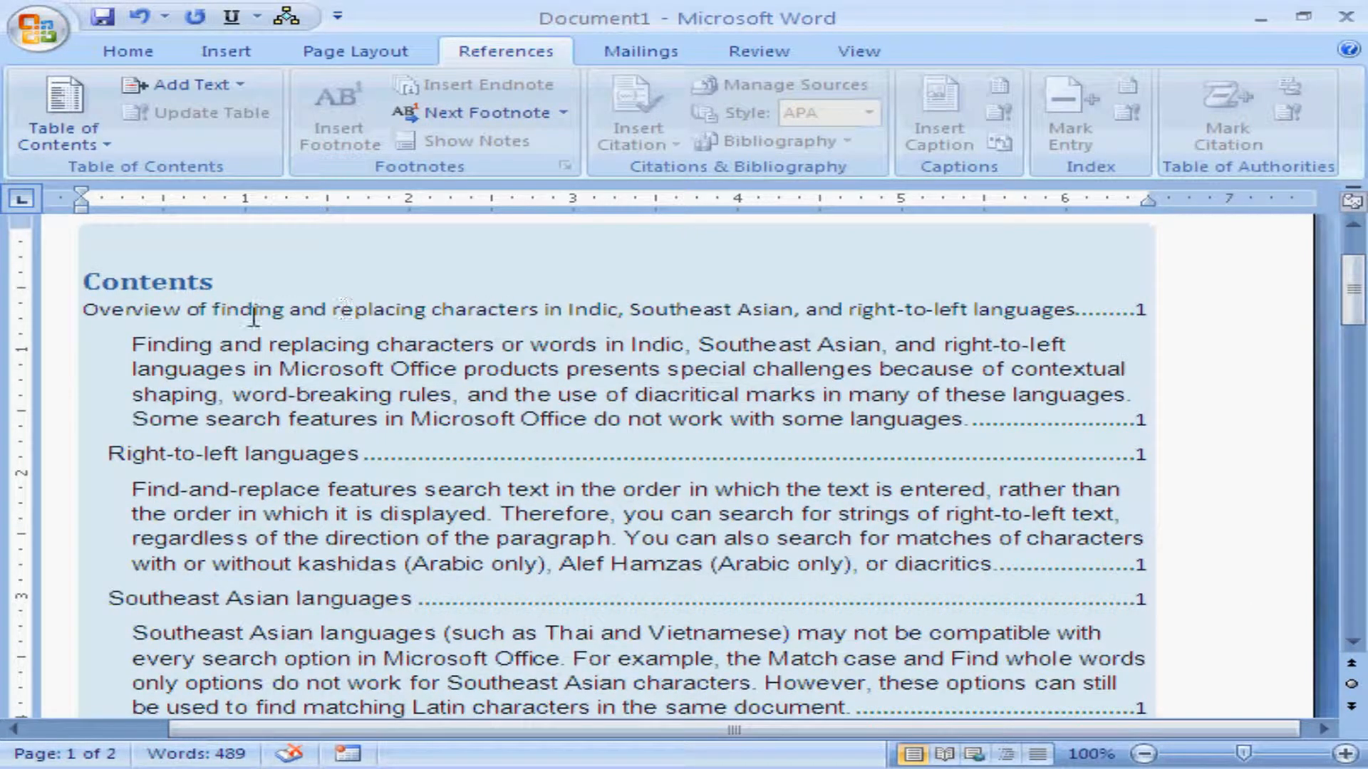
{"action": "left_click", "coordinate": [121, 452]}
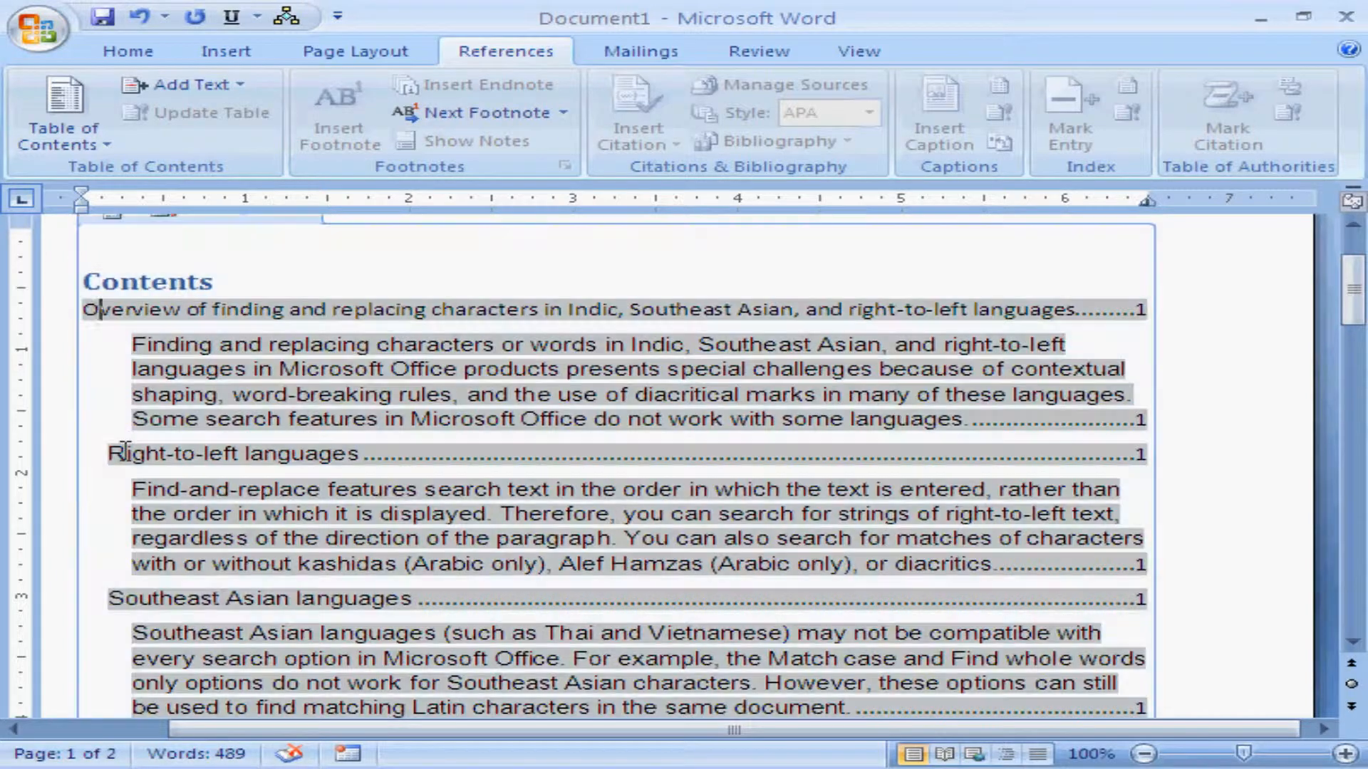
{"action": "left_click", "coordinate": [275, 394]}
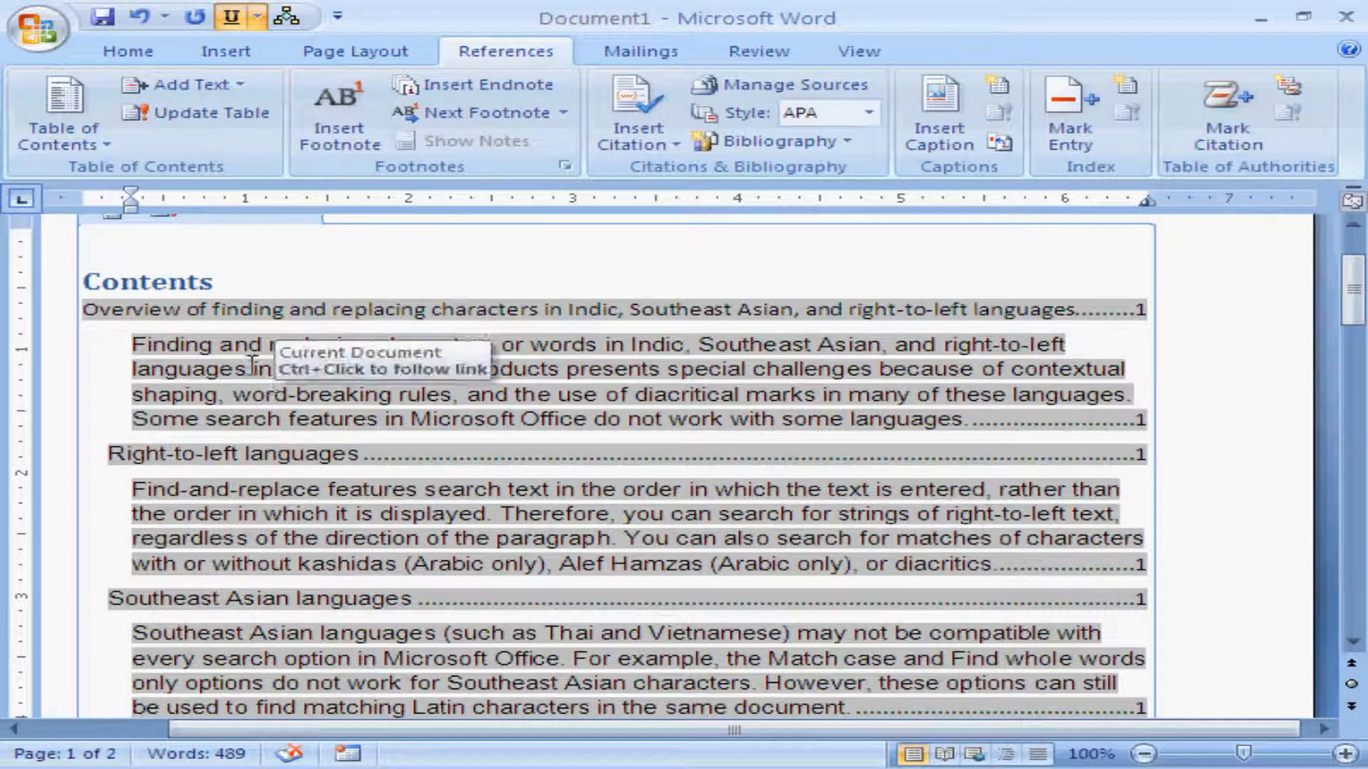
{"action": "left_click", "coordinate": [1354, 644]}
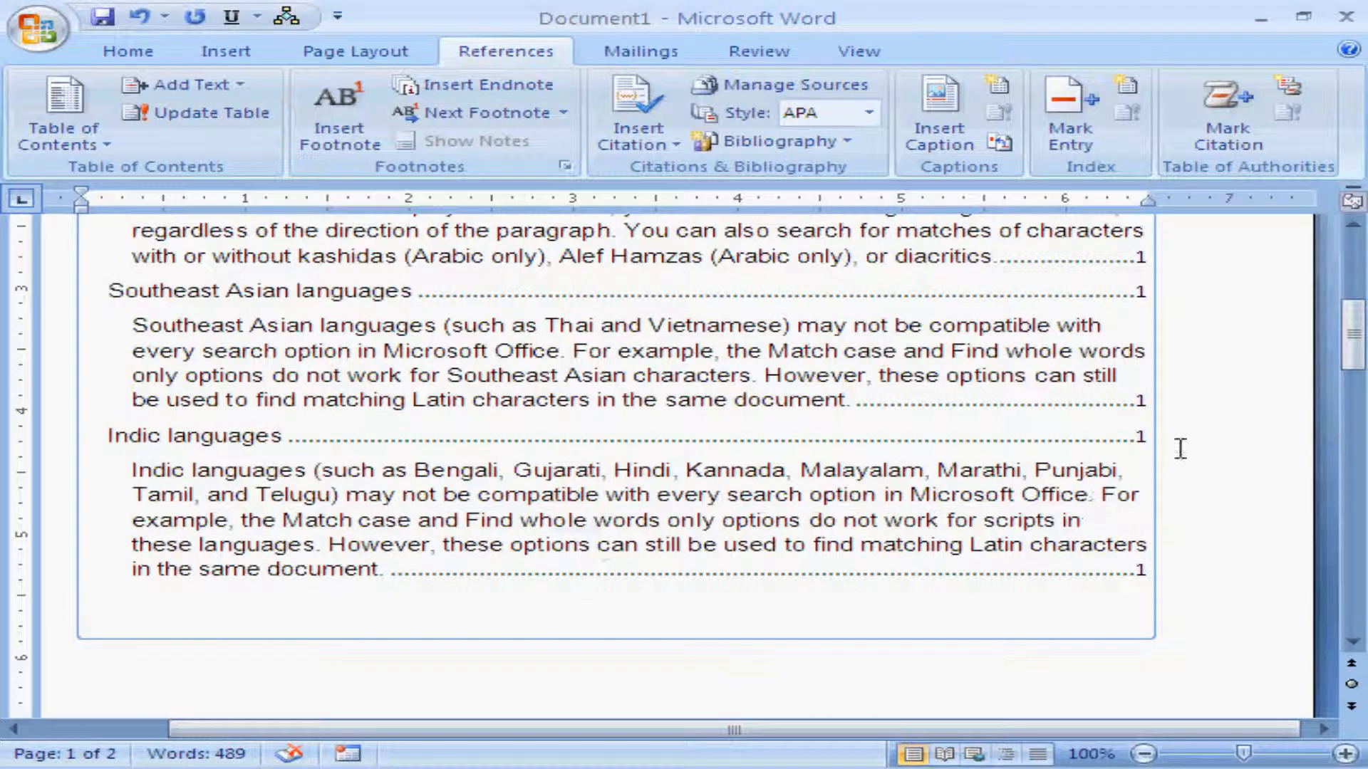
- Add the line "asdlkfjaslkdfjalskdfjaklsdfjalksdfjalksdfjlkajsldkf" below the Indic languages paragraph at the end of the document
{"action": "left_click_drag", "start_coordinate": [1354, 335], "coordinate": [1362, 538]}
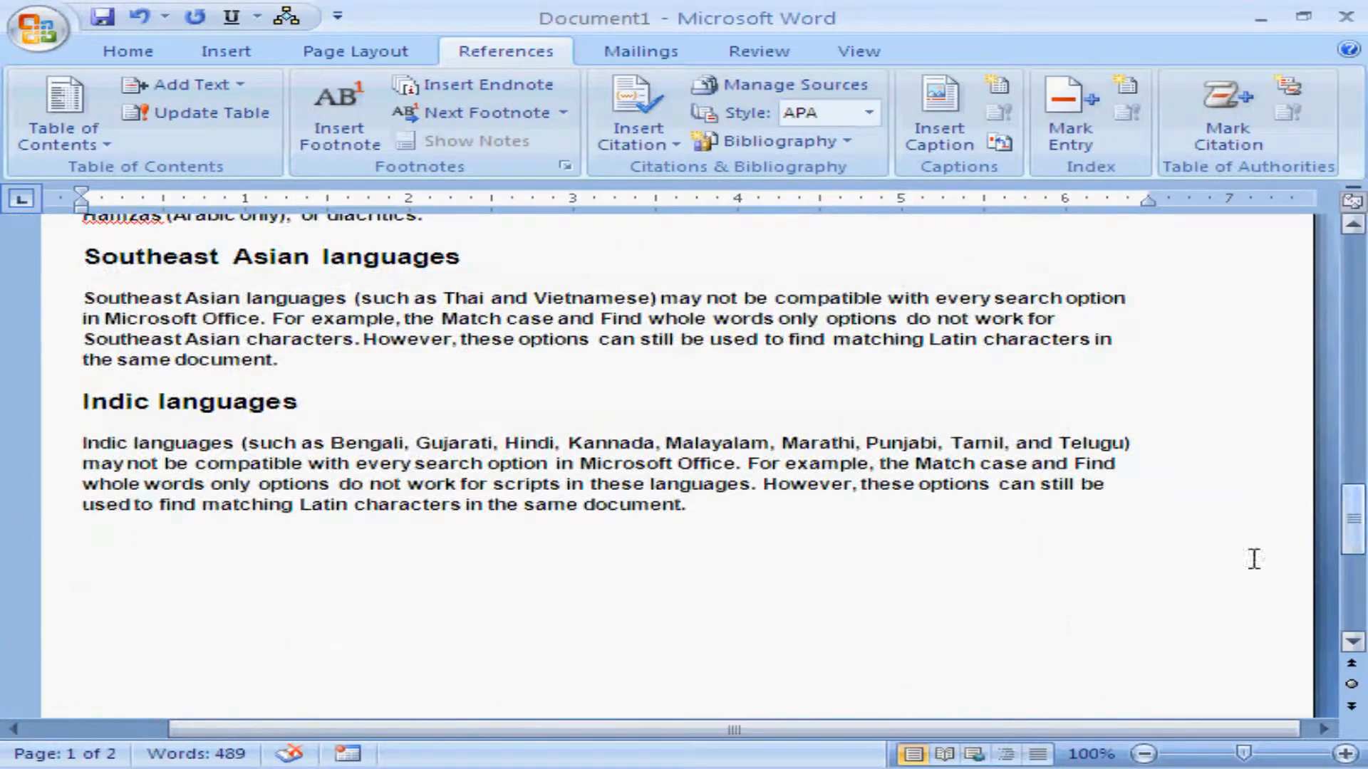
{"action": "left_click", "coordinate": [712, 520]}
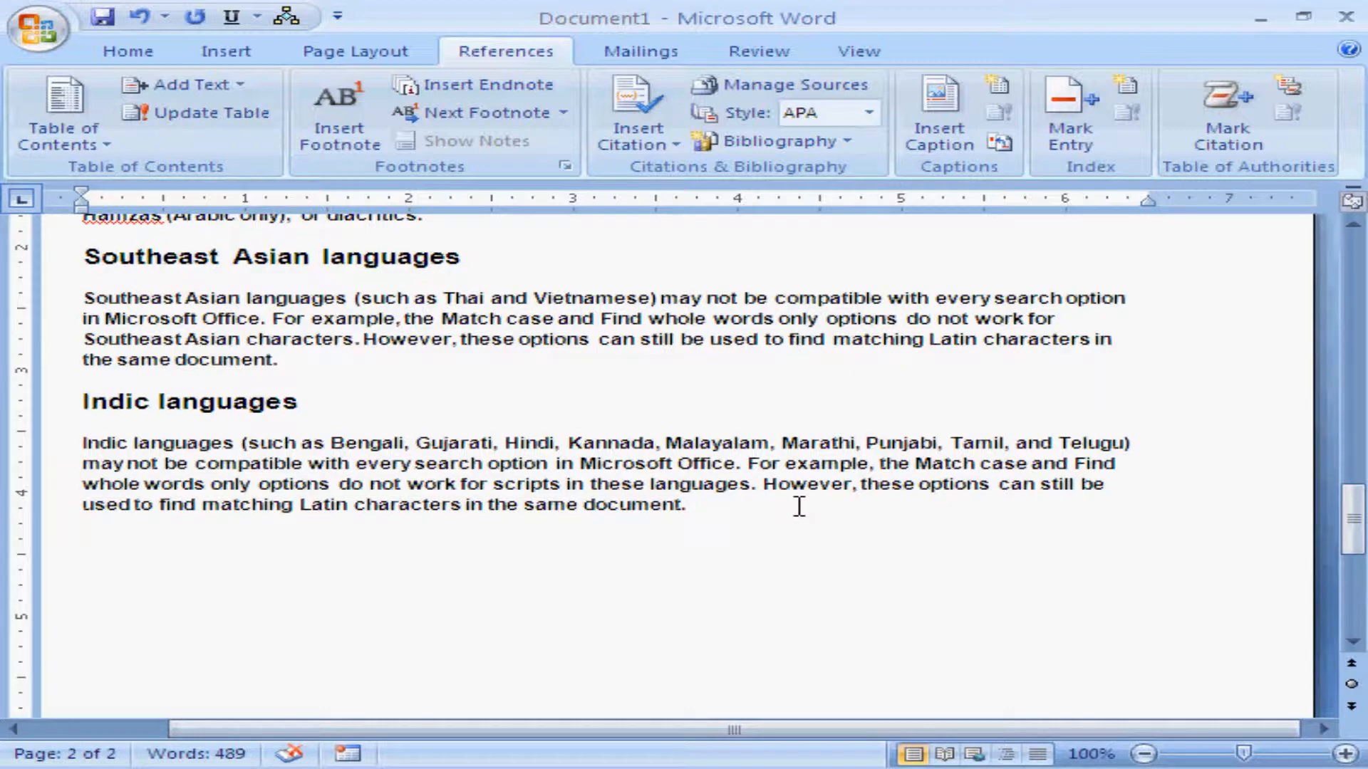
{"action": "key", "text": "Return"}
{"action": "type", "text": "asdlkfjaslkdfjalskdfjaklsdfjalksdfjalk"}
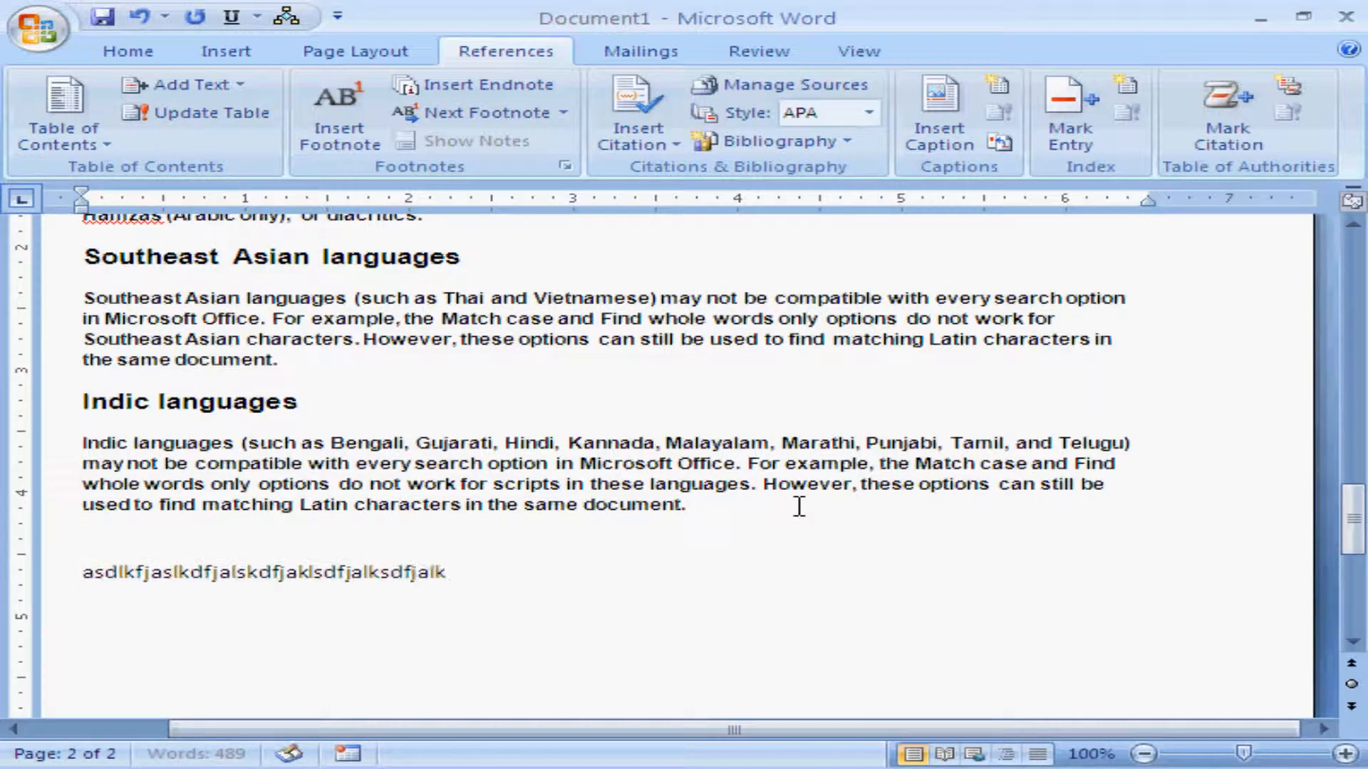
{"action": "type", "text": "sdfjlkajsldkf"}
- Mark the placeholder line at the end of the document as Level 1 text for the table of contents
{"action": "key", "text": "shift+Home"}
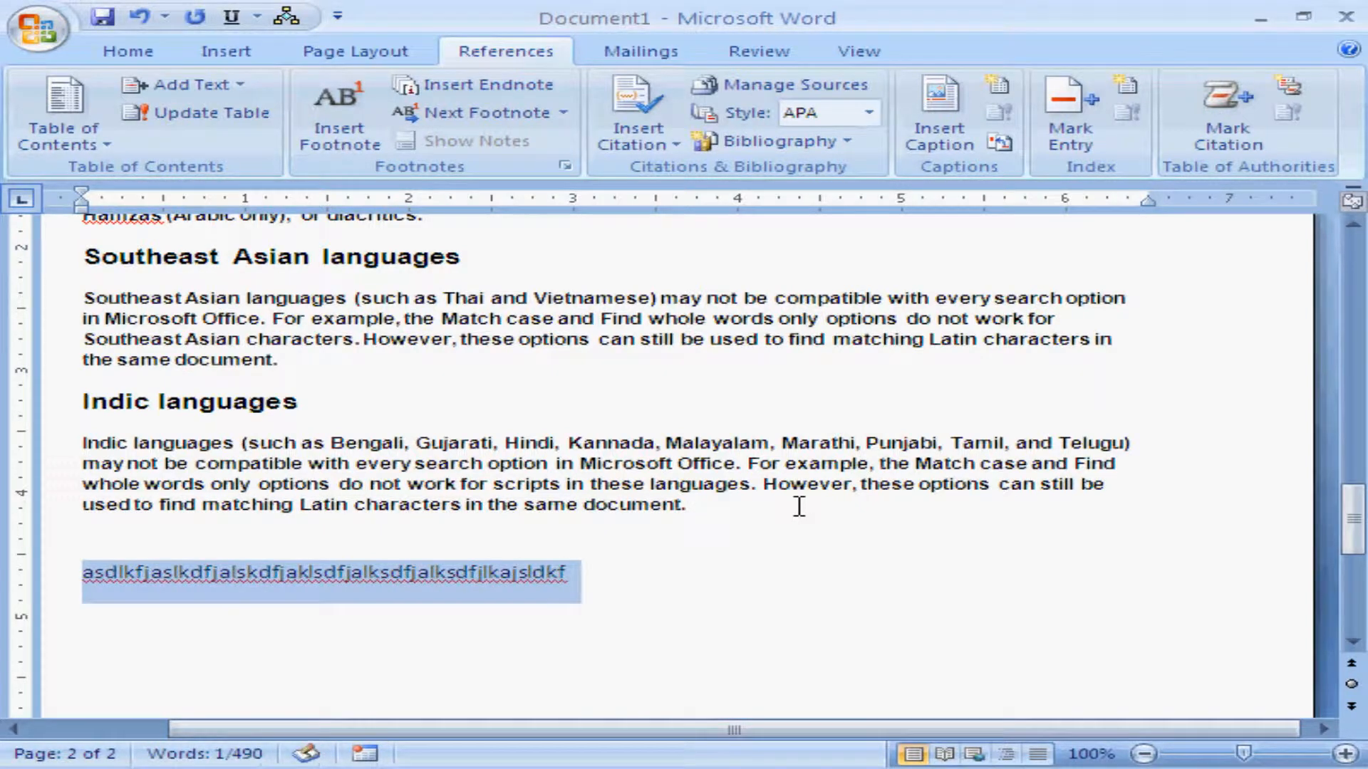
{"action": "left_click", "coordinate": [239, 88]}
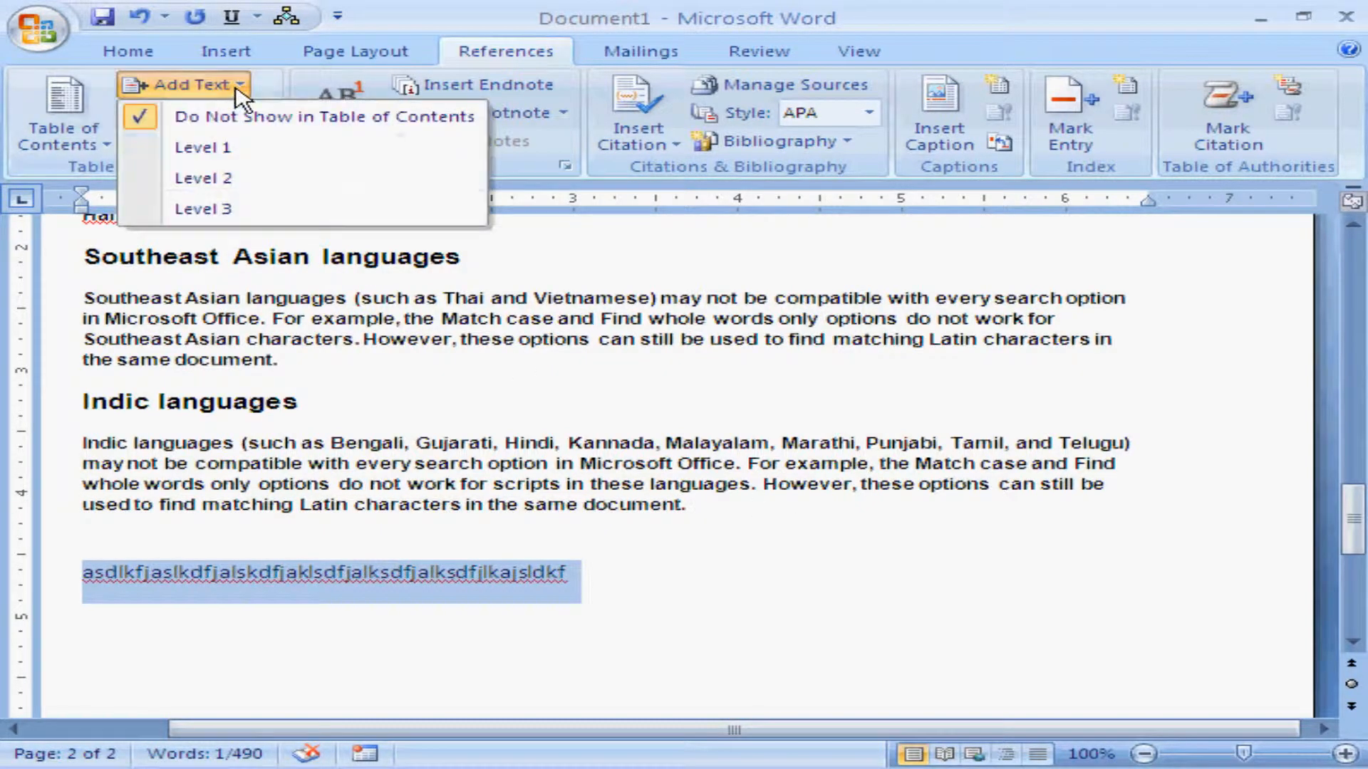
{"action": "left_click", "coordinate": [225, 148]}
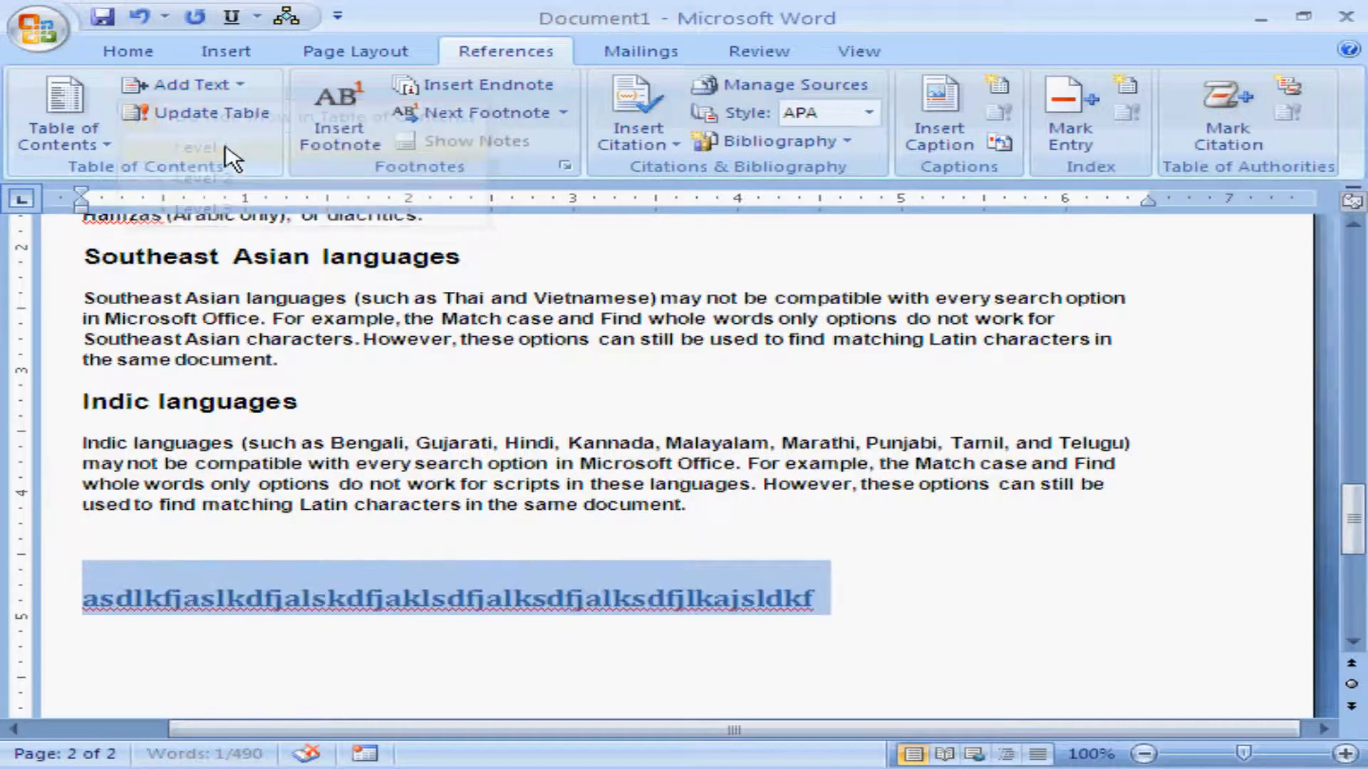
{"action": "left_click", "coordinate": [418, 594]}
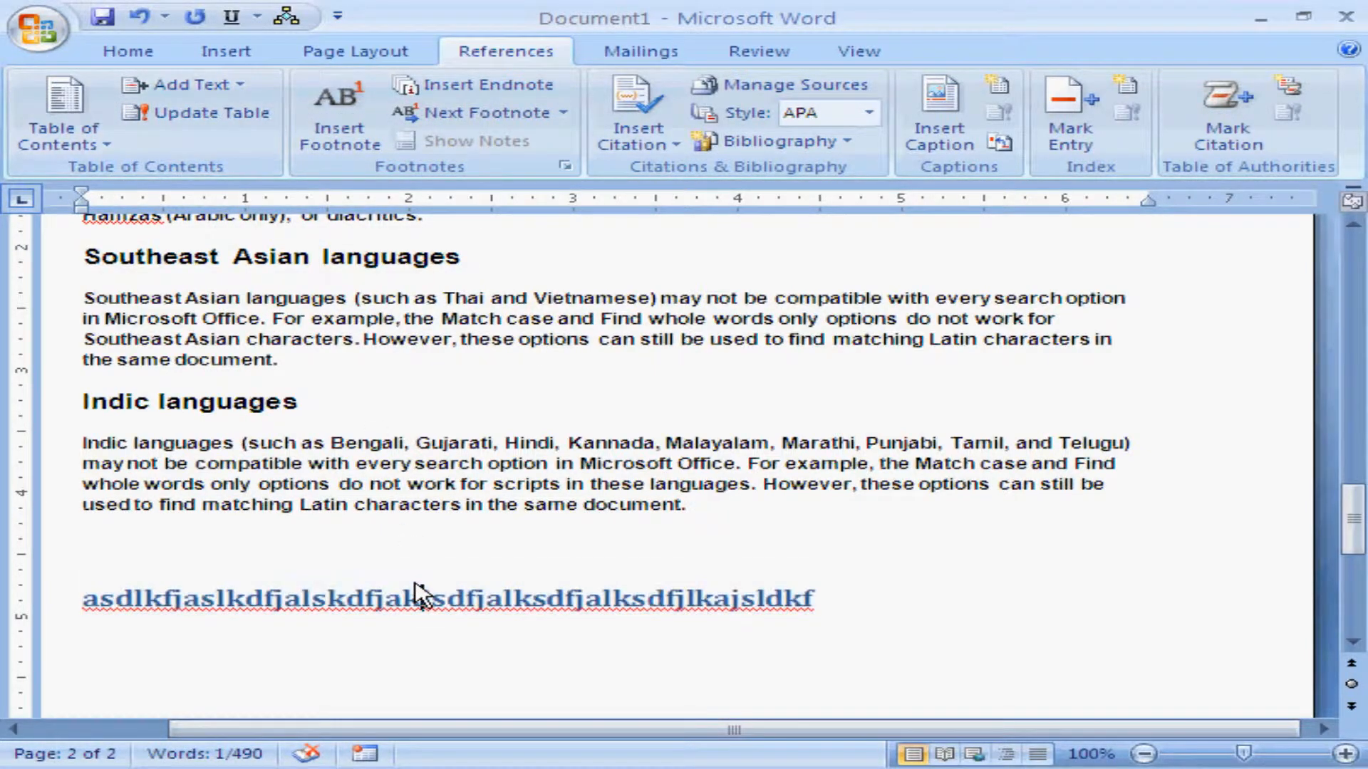
- Update the entire table of contents and check its entries for the added placeholder line
{"action": "left_click", "coordinate": [1355, 257]}
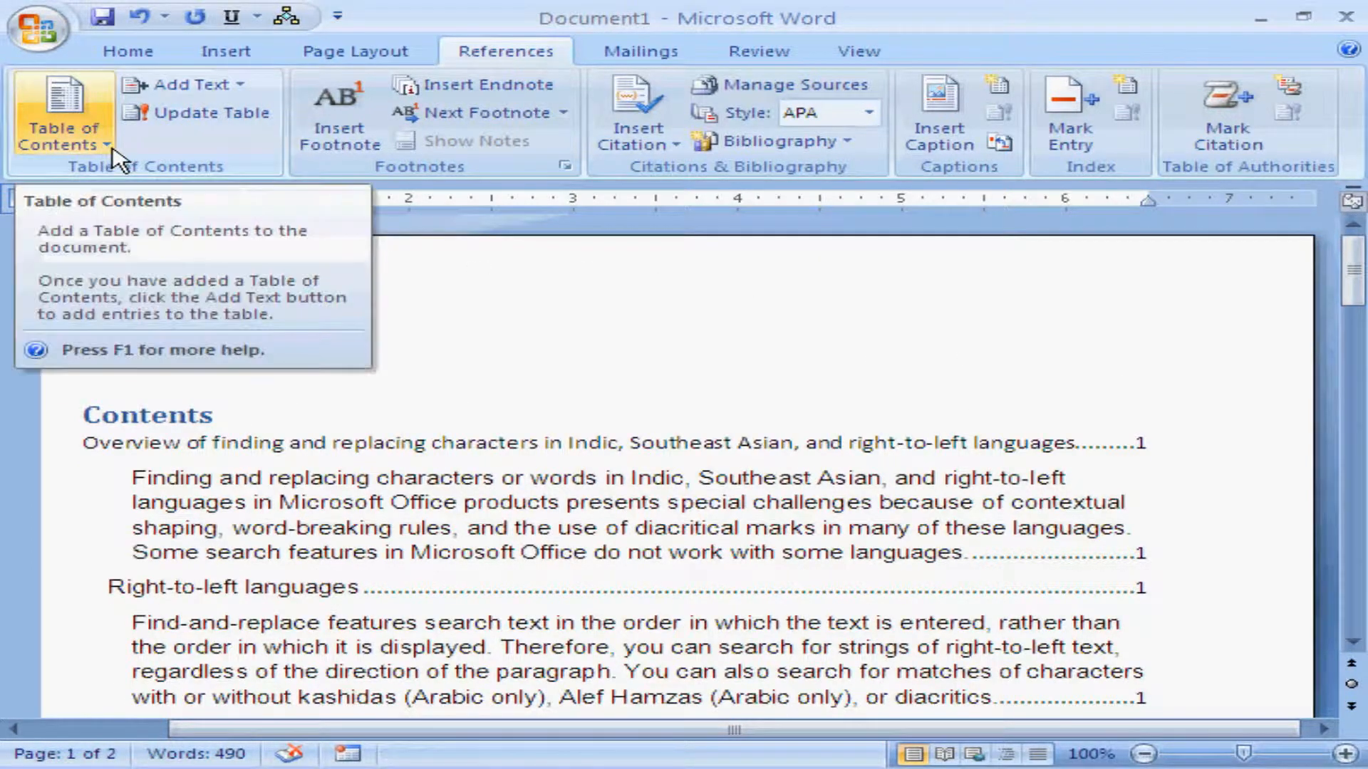
{"action": "left_click", "coordinate": [171, 115]}
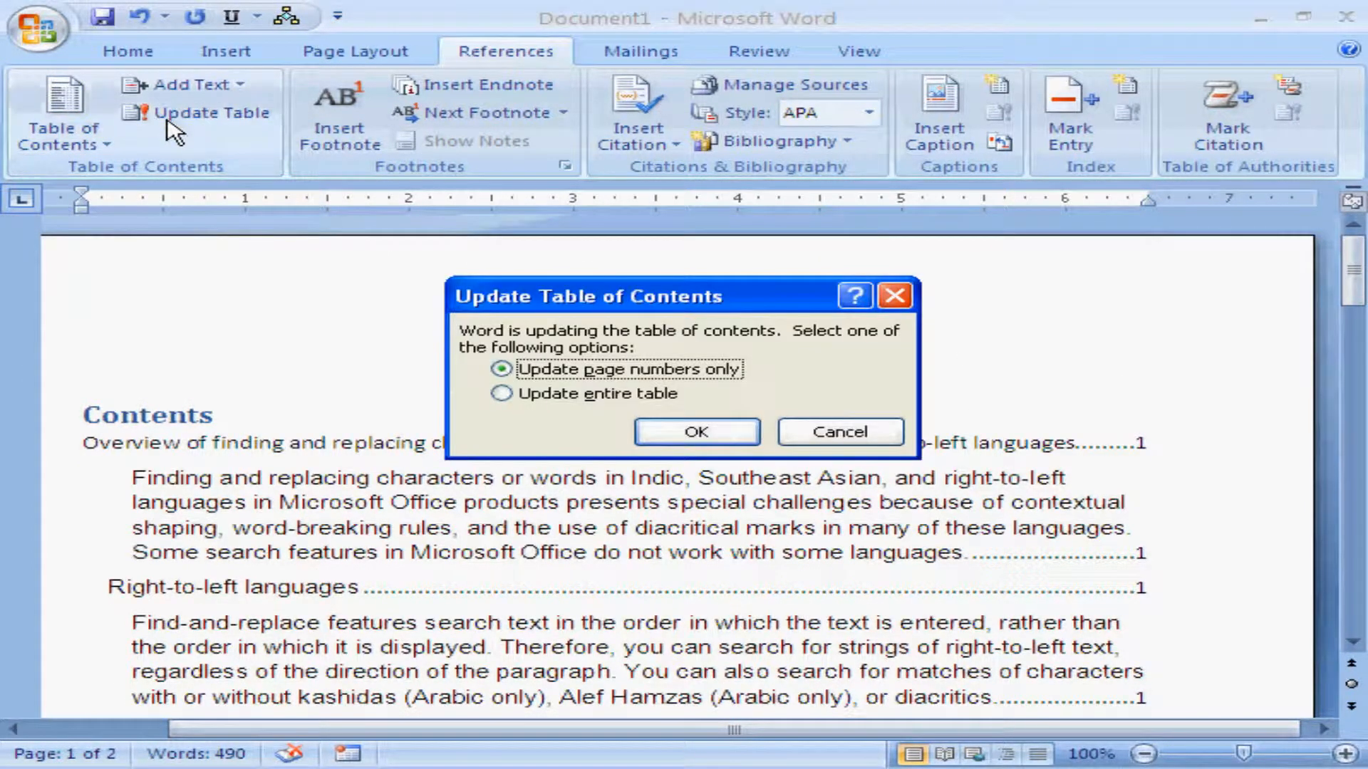
{"action": "left_click", "coordinate": [531, 396]}
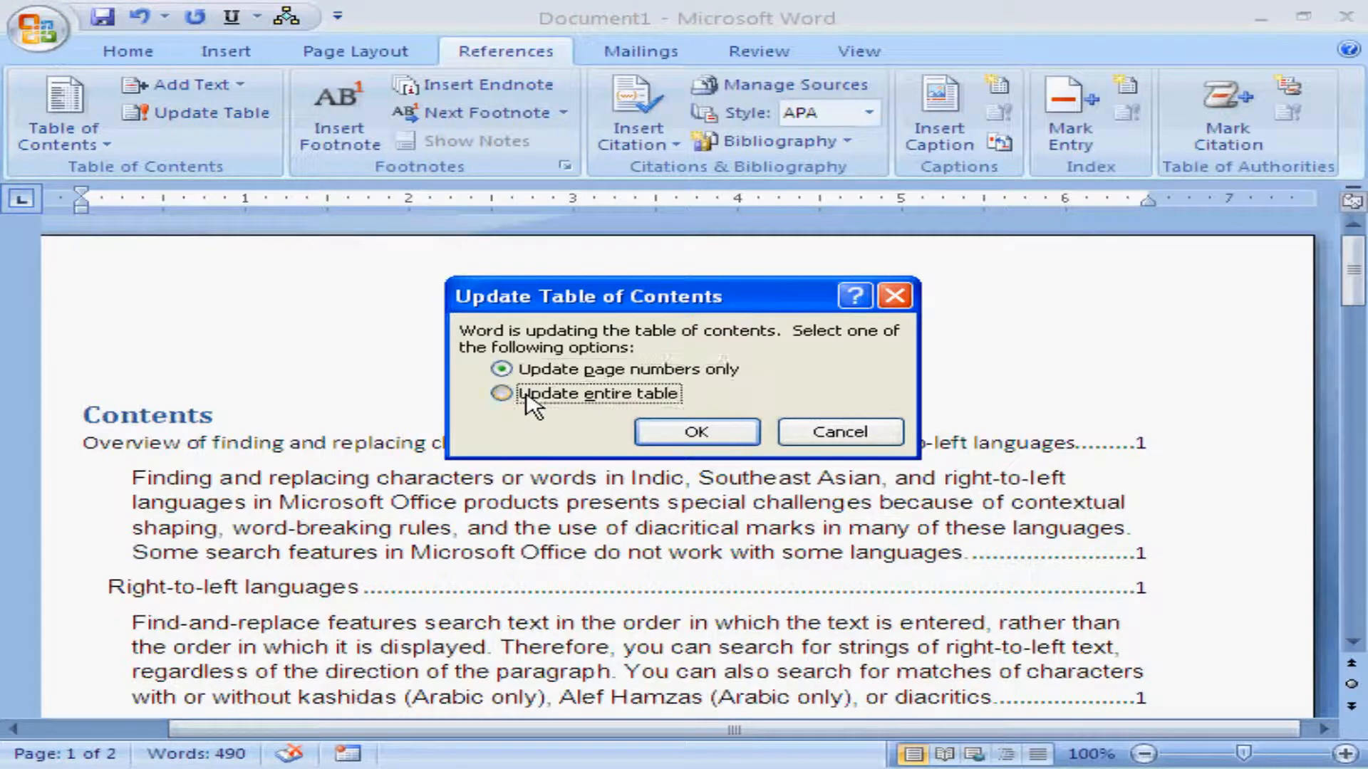
{"action": "left_click", "coordinate": [704, 432]}
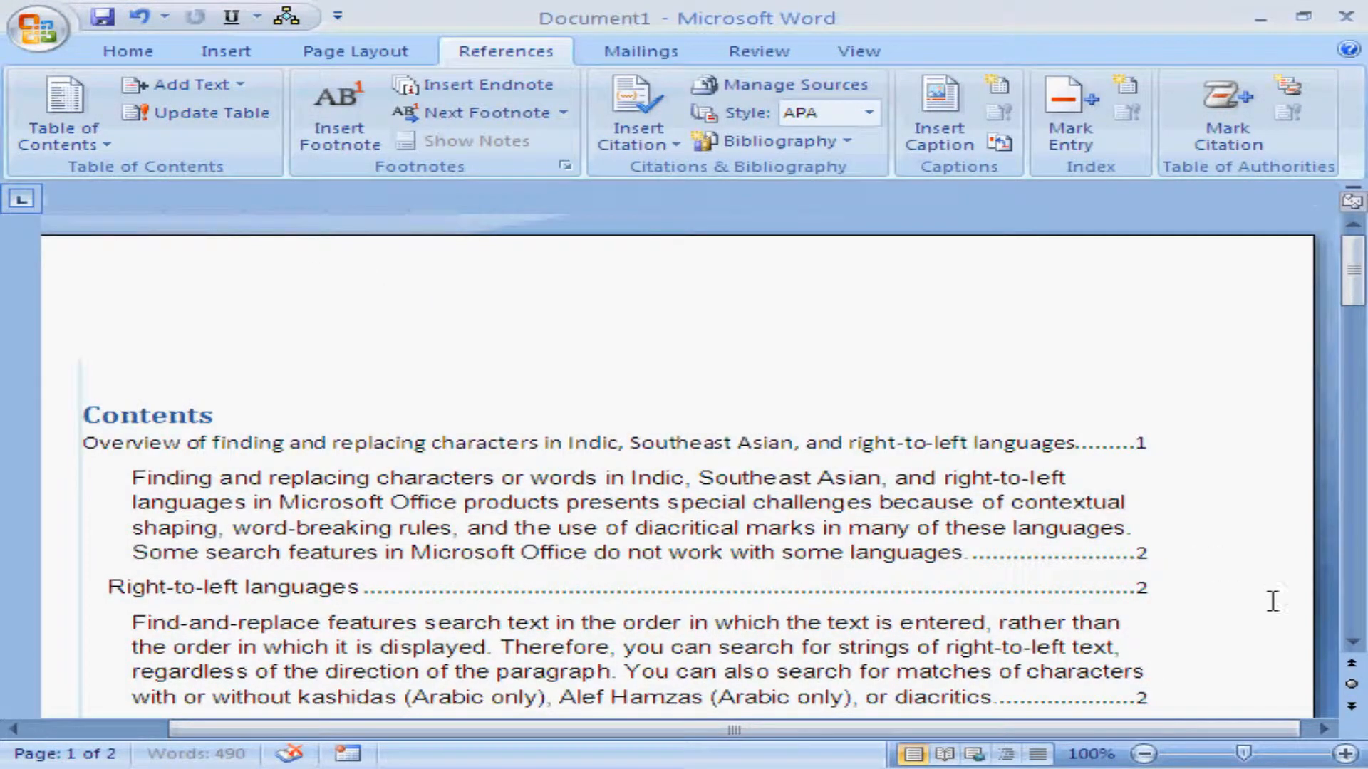
{"action": "left_click", "coordinate": [1351, 643]}
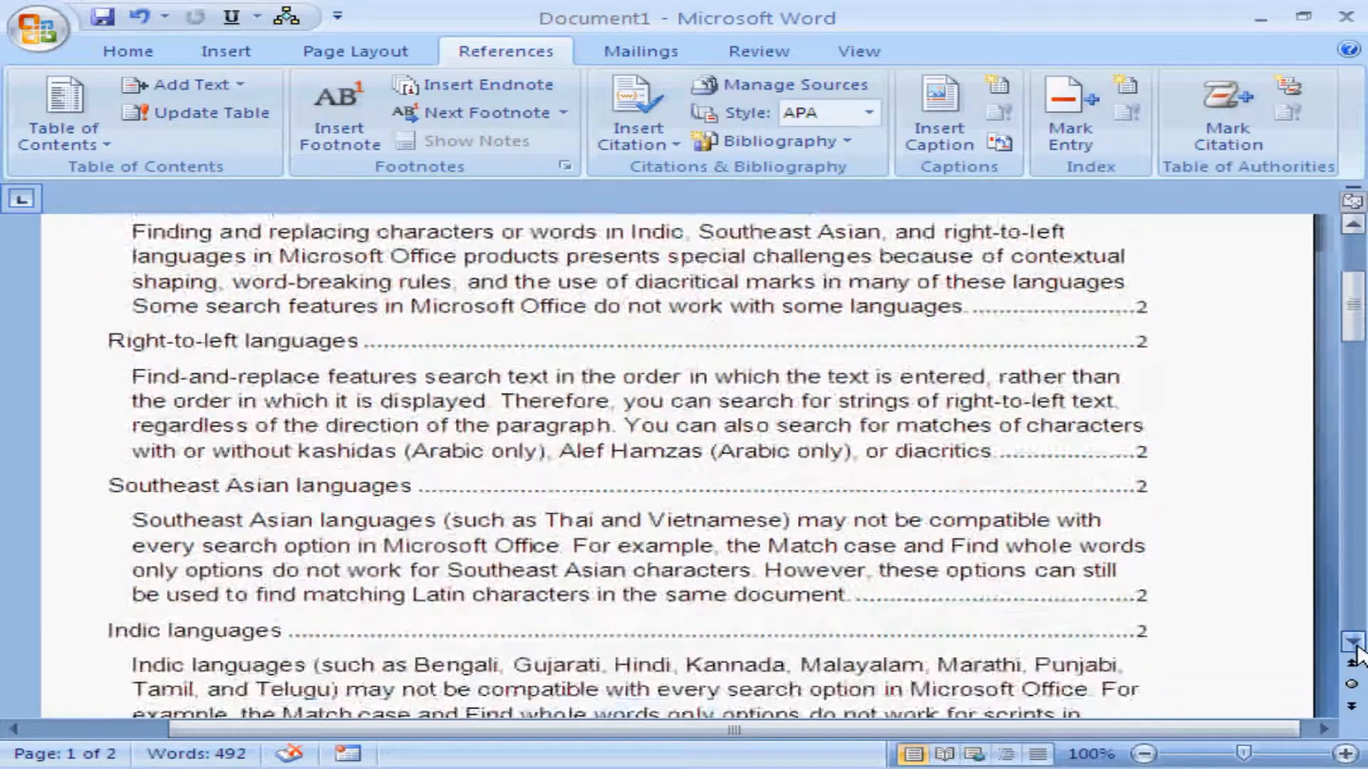
{"action": "left_click", "coordinate": [327, 599]}
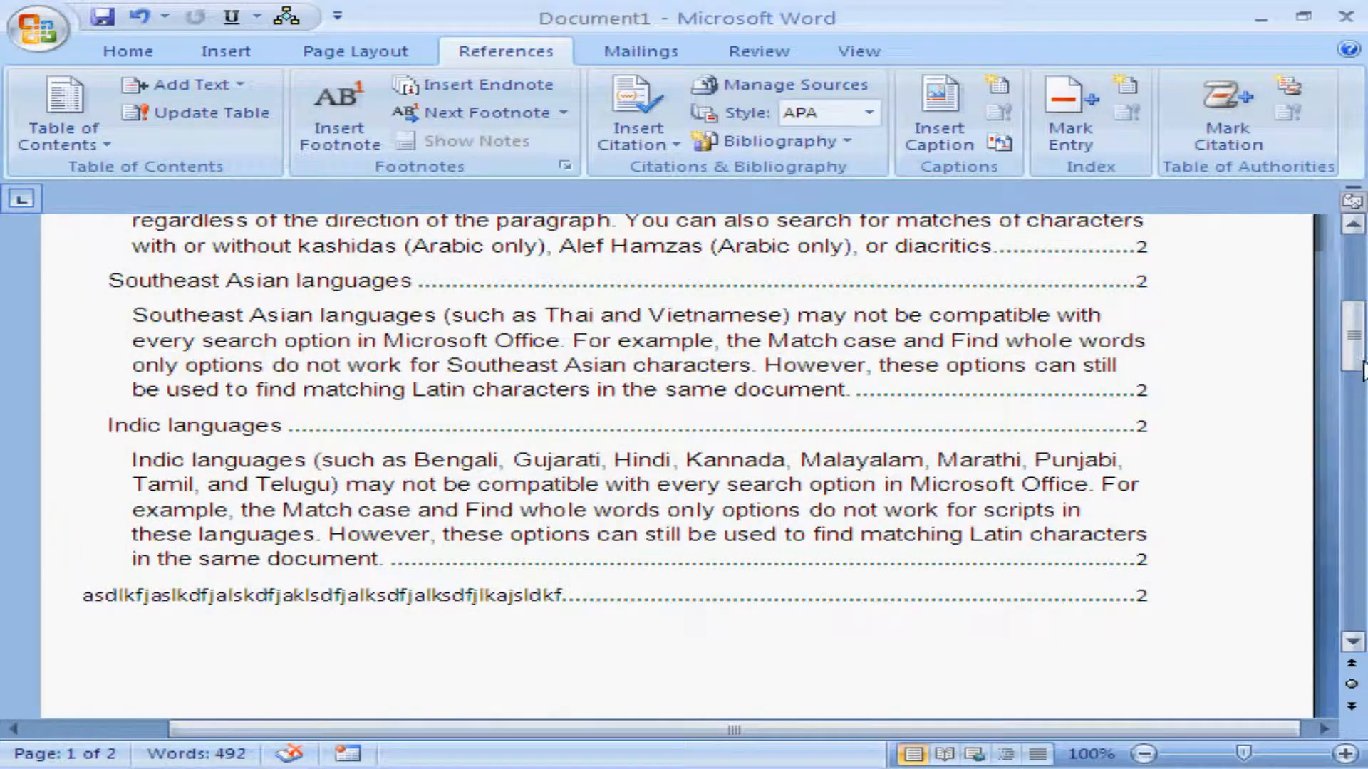
{"action": "left_click_drag", "start_coordinate": [1352, 360], "coordinate": [1354, 314]}
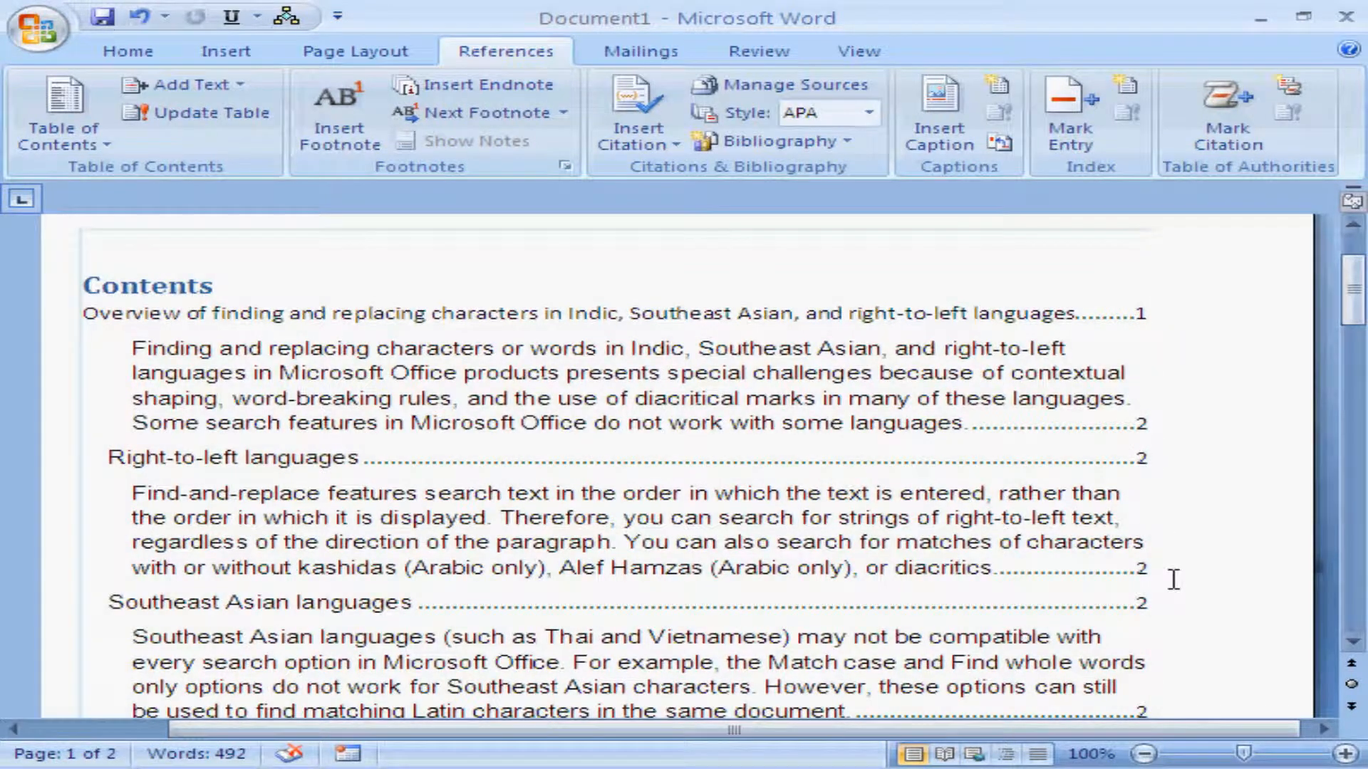
- Remove the table of contents from the document and check the area above the title
{"action": "left_click_drag", "start_coordinate": [1353, 306], "coordinate": [1346, 570]}
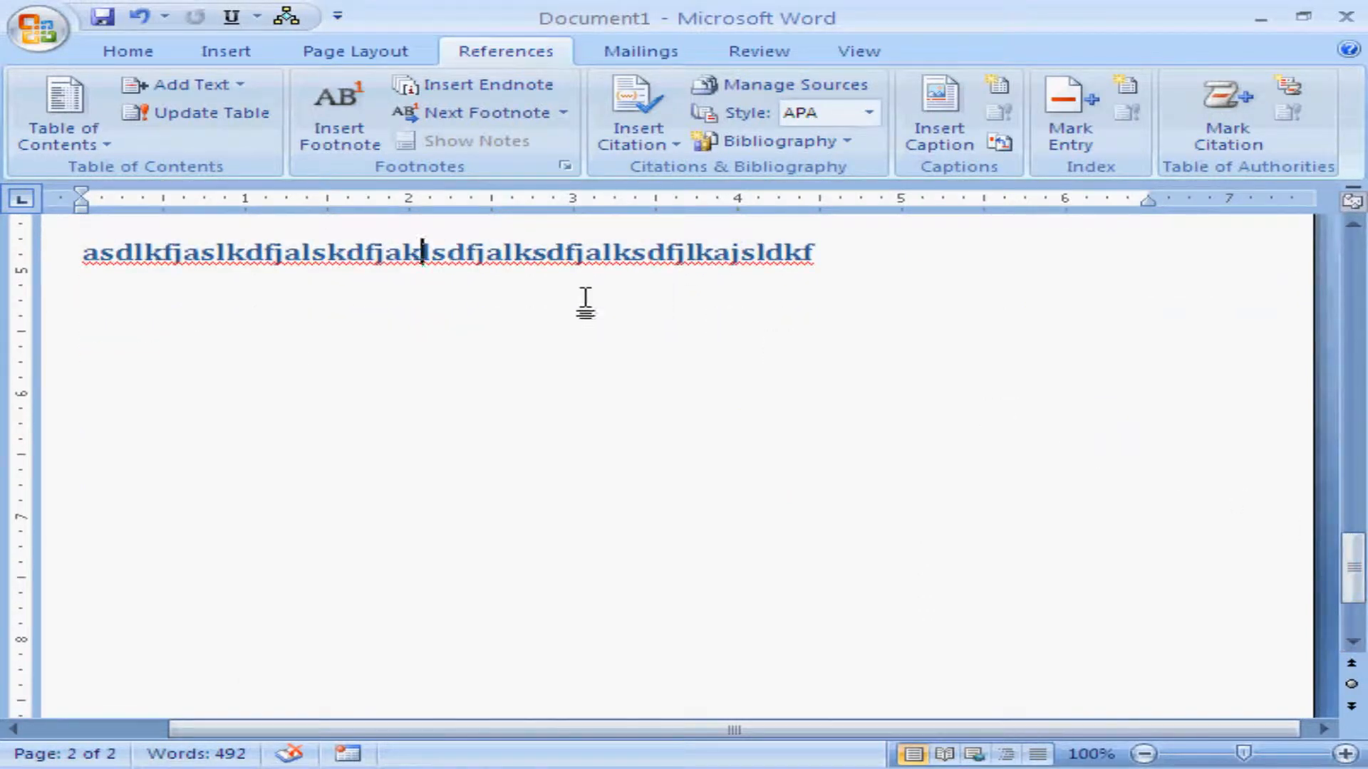
{"action": "left_click", "coordinate": [107, 145]}
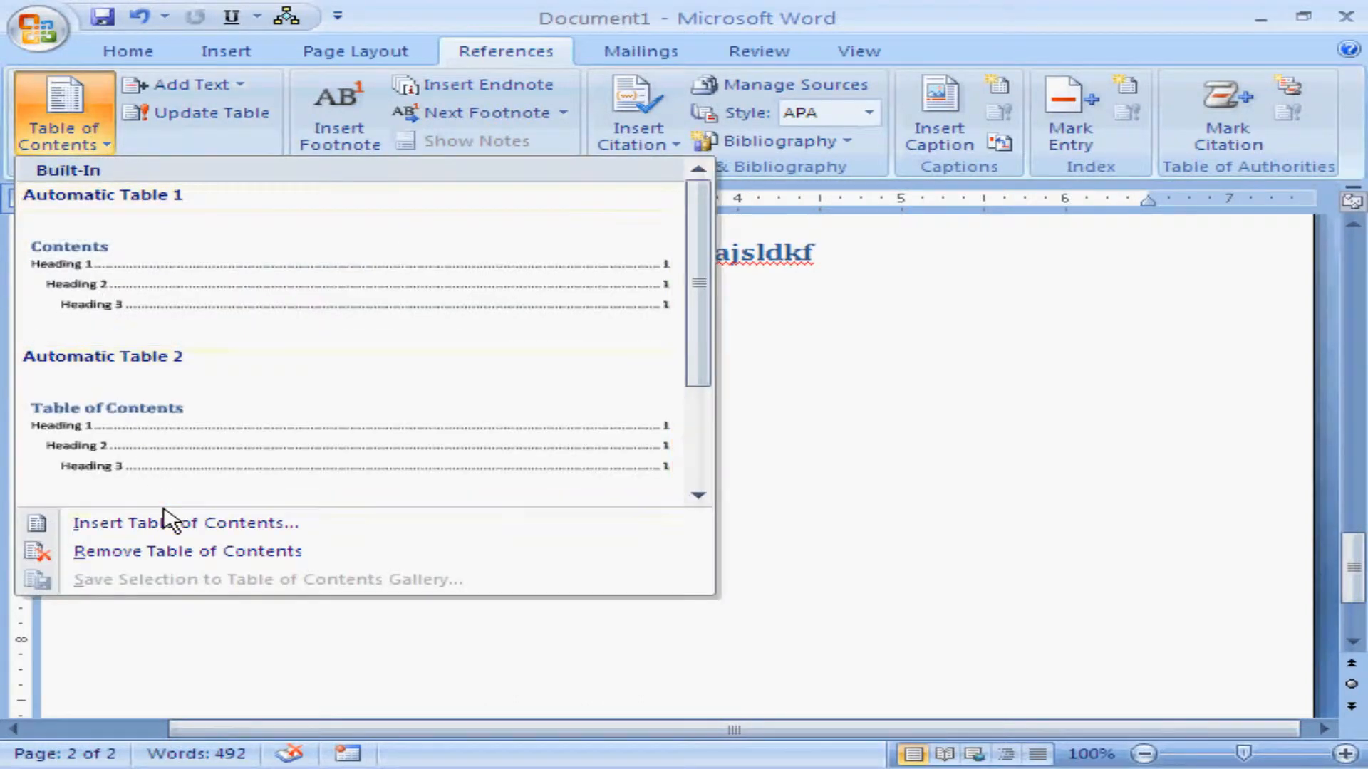
{"action": "left_click", "coordinate": [201, 556]}
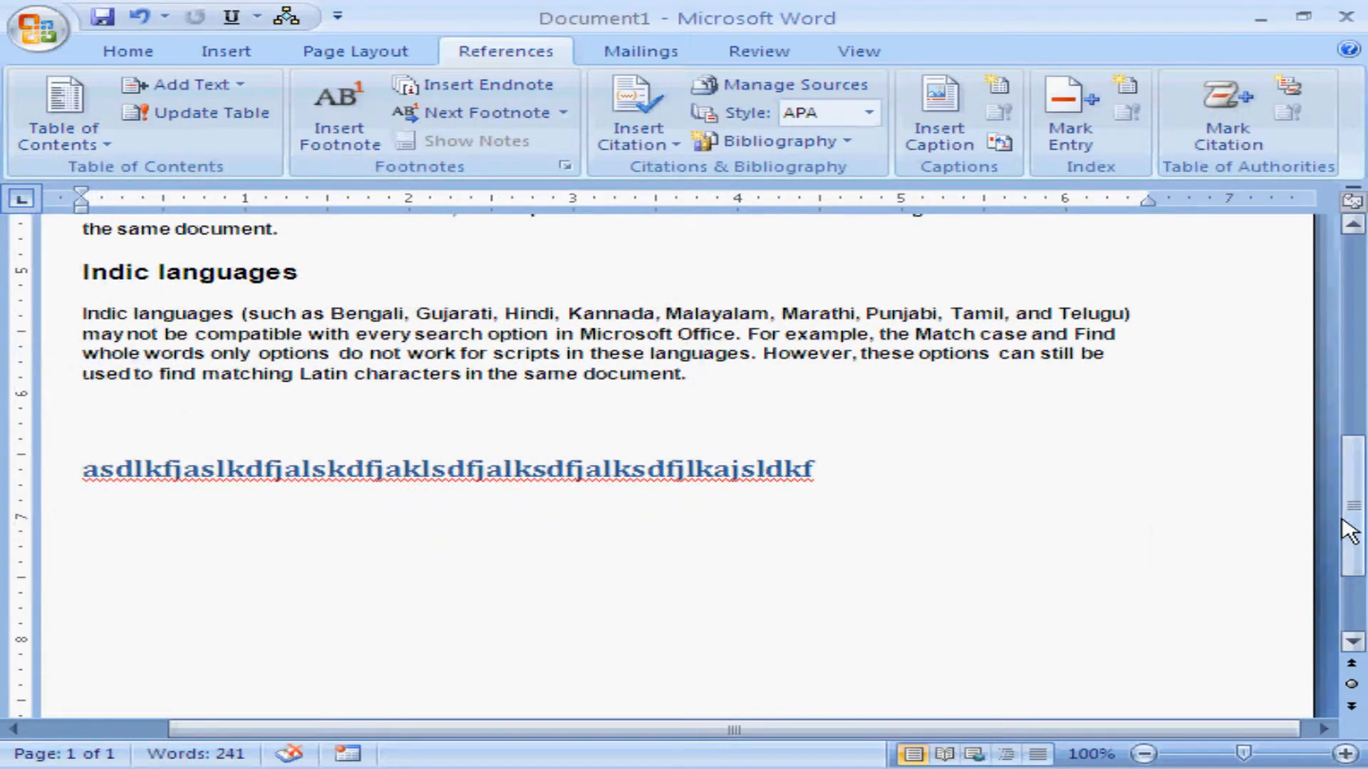
{"action": "left_click_drag", "start_coordinate": [1350, 531], "coordinate": [1358, 278]}
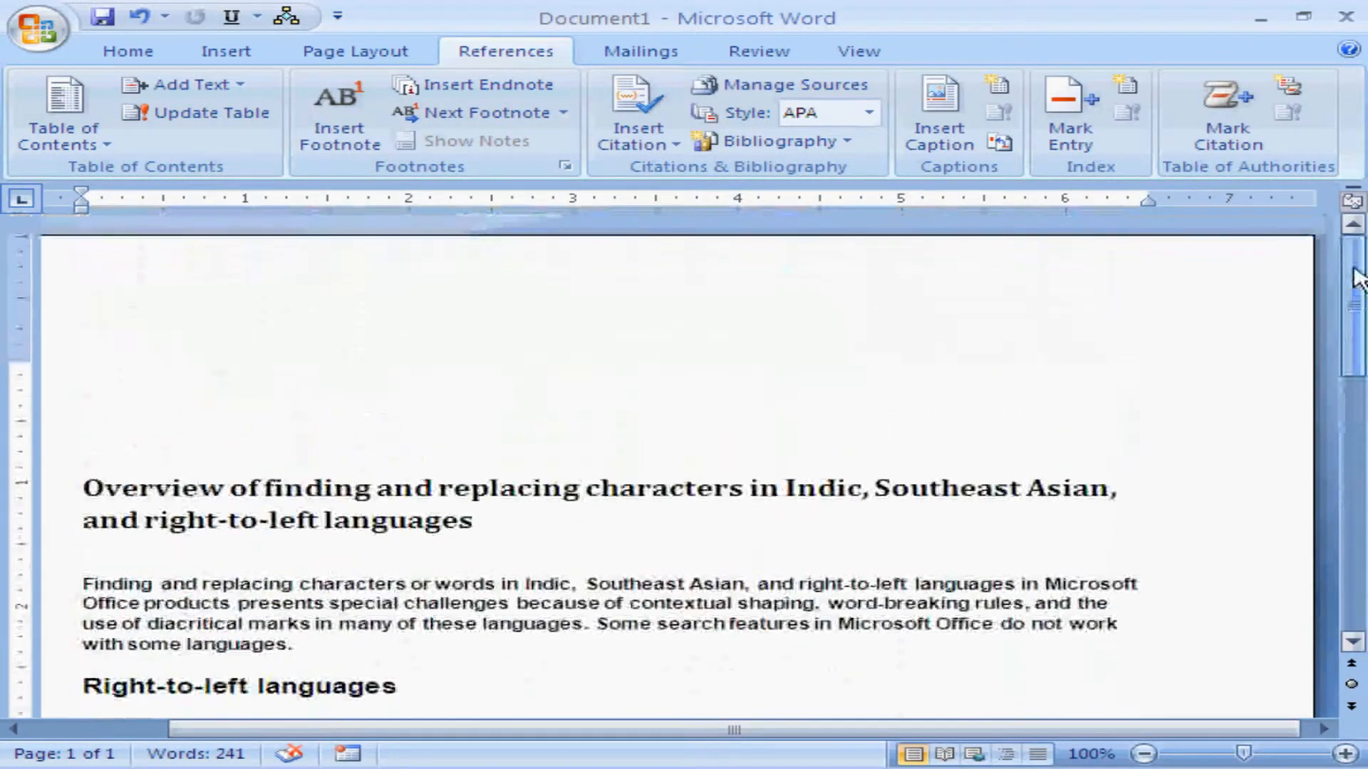